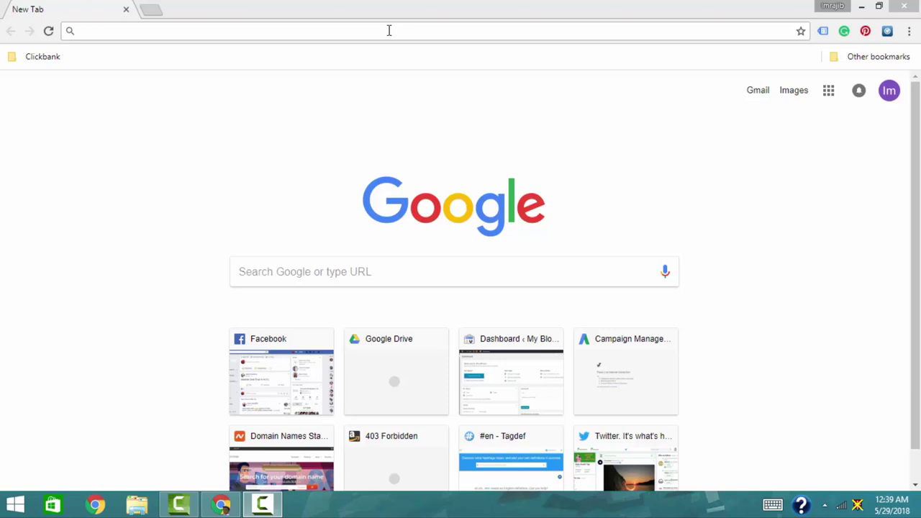
- Search Google for "google keyword planner"
click(388, 30)
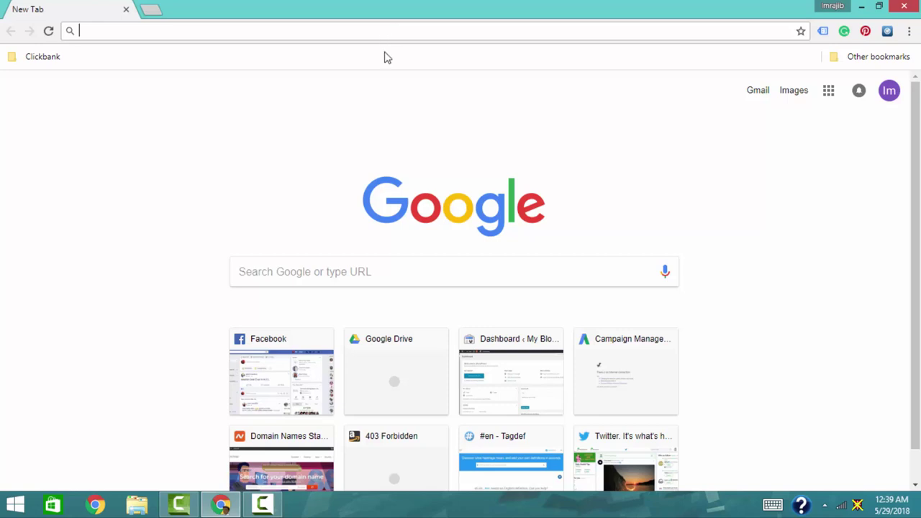
click(353, 274)
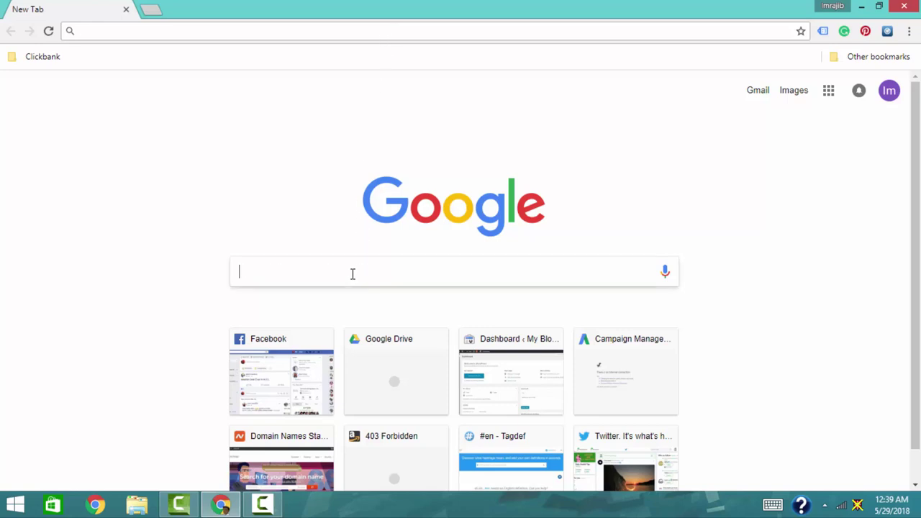
text(goog)
key(Down)
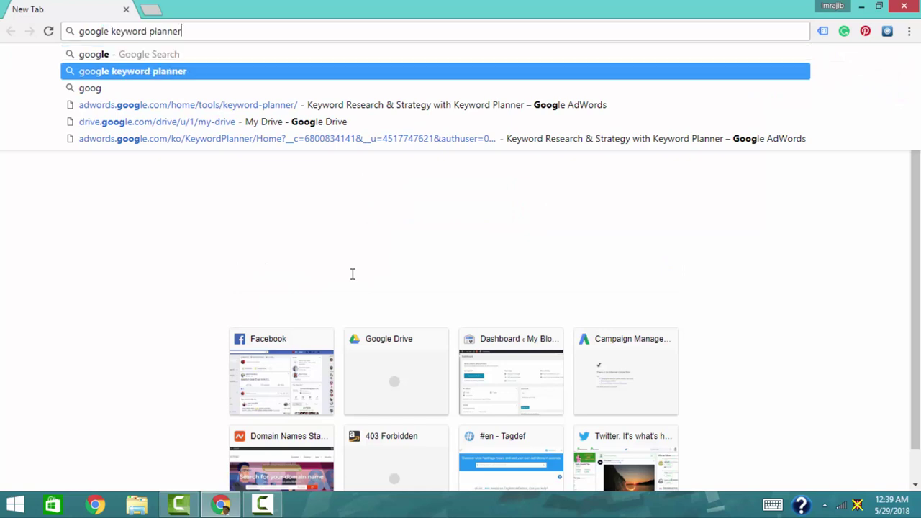
key(Return)
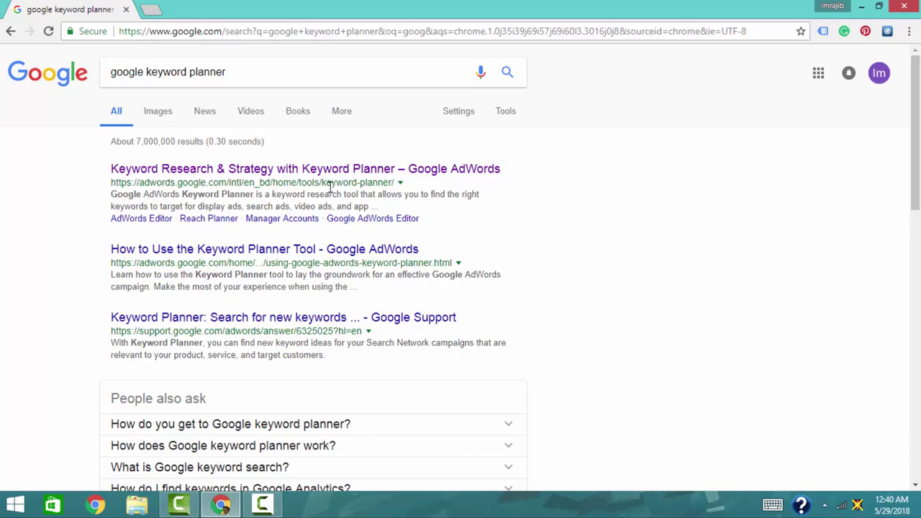
- Open the "Keyword Research & Strategy with Keyword Planner" search result in a new tab and switch to it
right_click(348, 170)
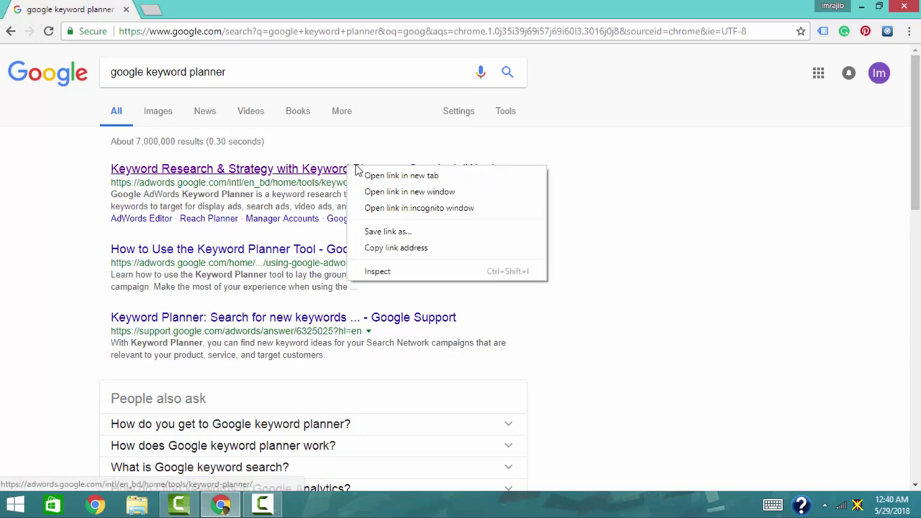
click(394, 176)
click(220, 5)
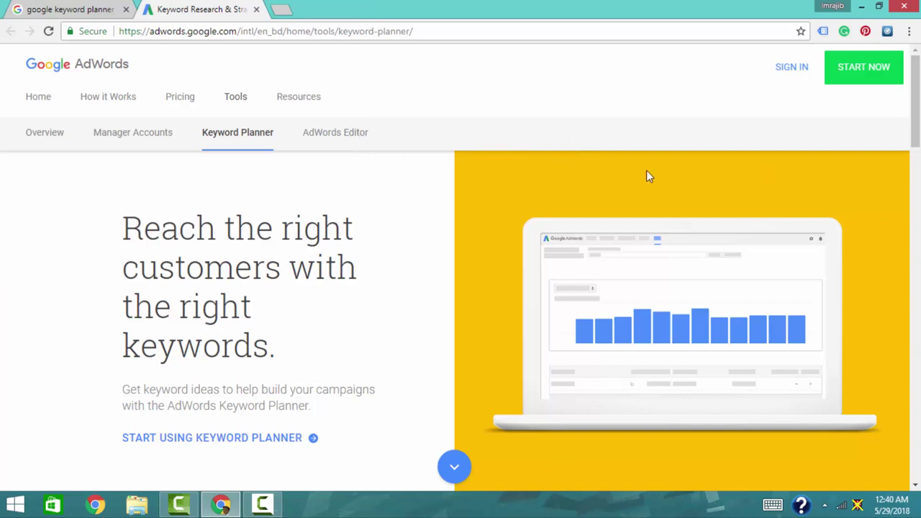
- Sign in to Google AdWords and open its Keyword Planner tool
click(790, 73)
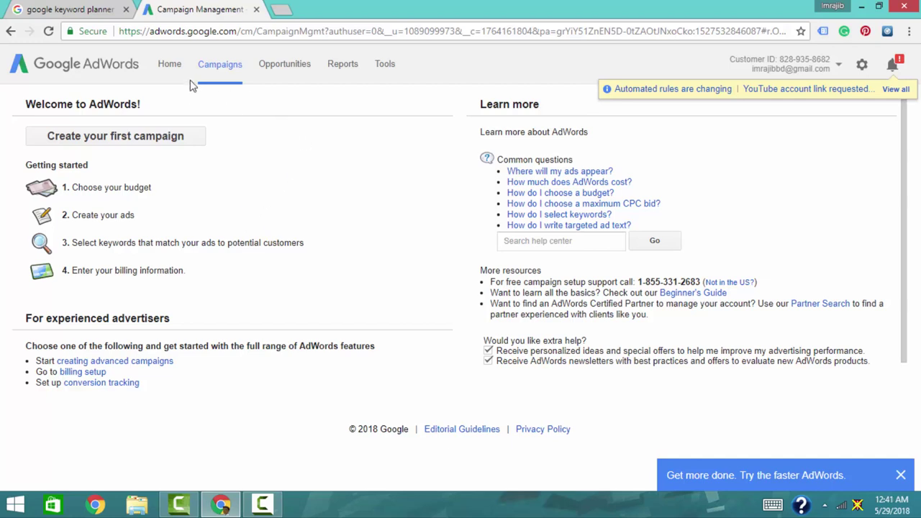
click(383, 71)
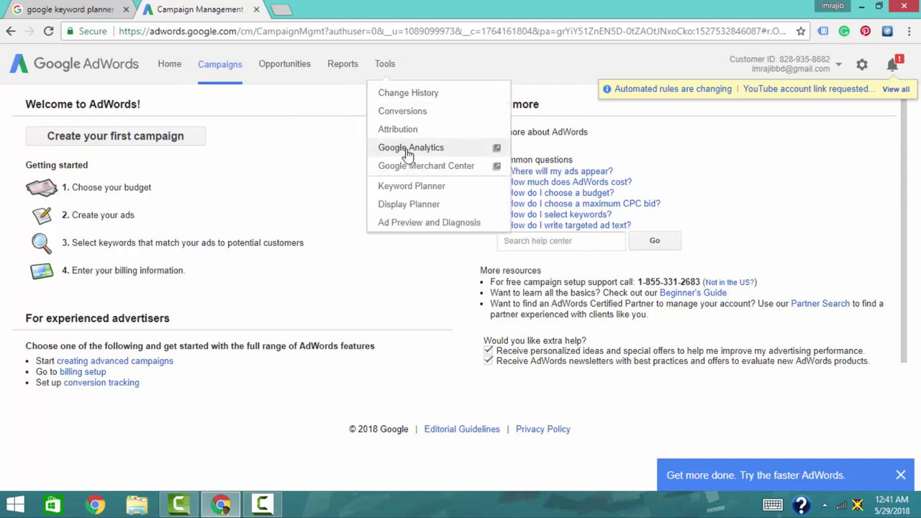
click(414, 189)
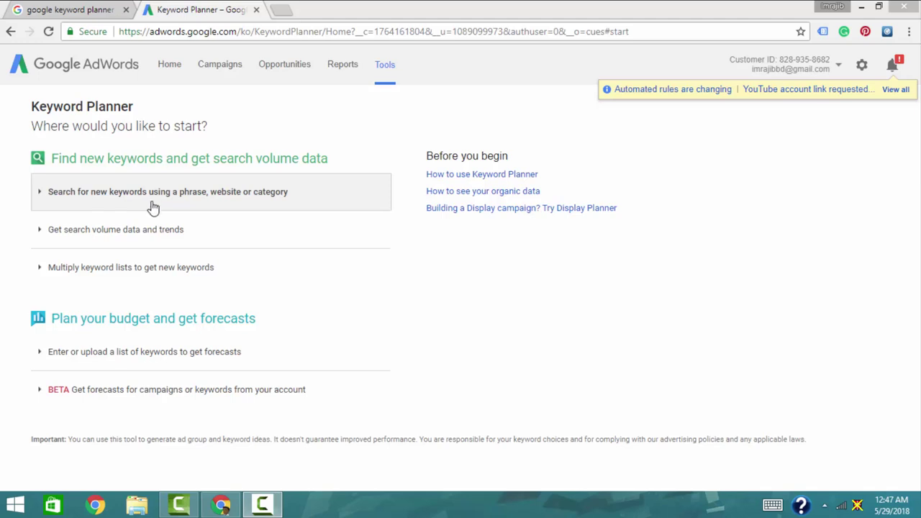
- Examine the options for getting search volume data and trends and for multiplying keyword lists, closing each section after viewing it
click(115, 242)
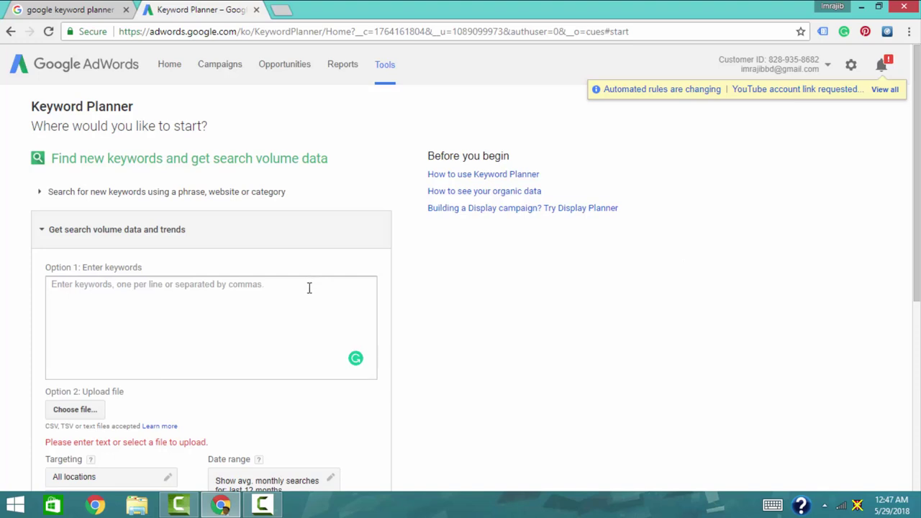
click(43, 239)
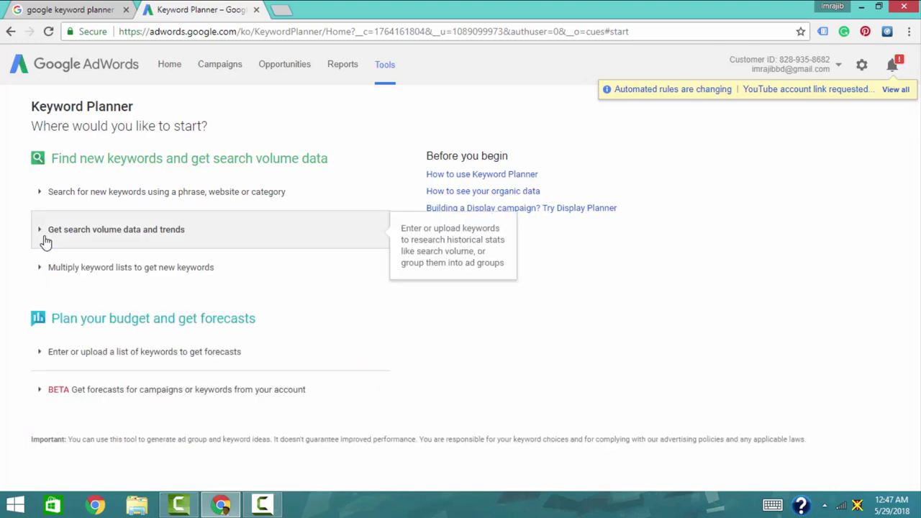
click(90, 279)
scroll(109, 288, down, 3)
scroll(94, 295, up, 3)
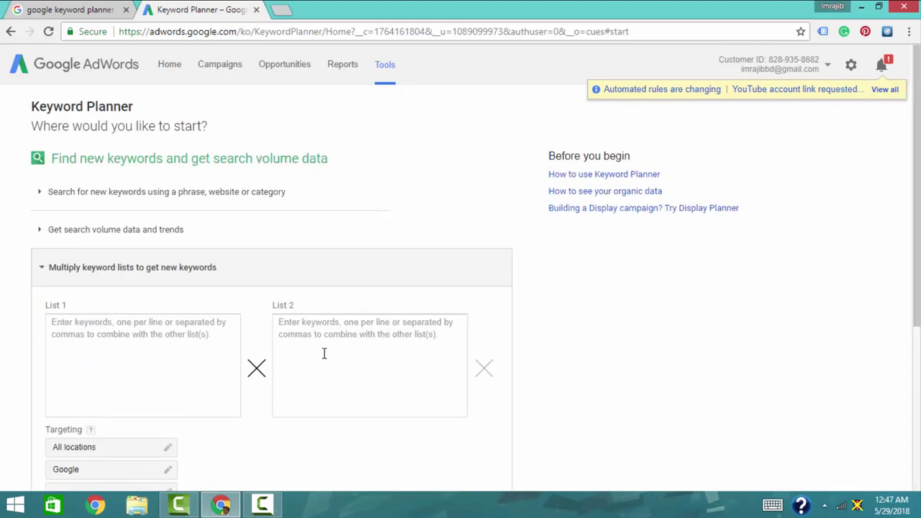
scroll(226, 304, down, 3)
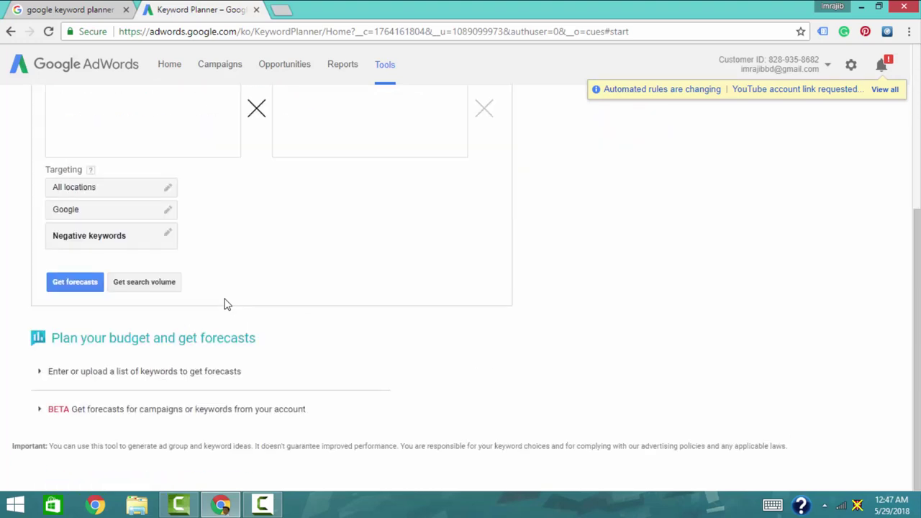
scroll(223, 303, up, 3)
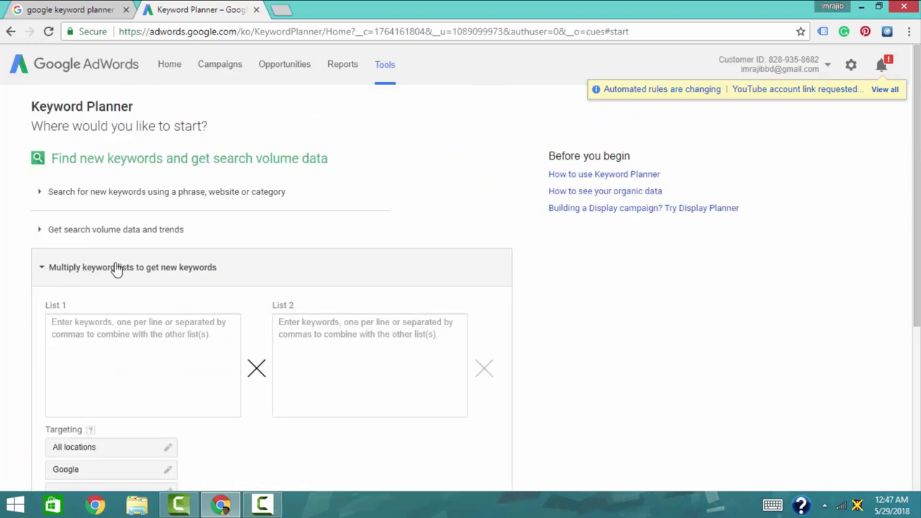
click(41, 271)
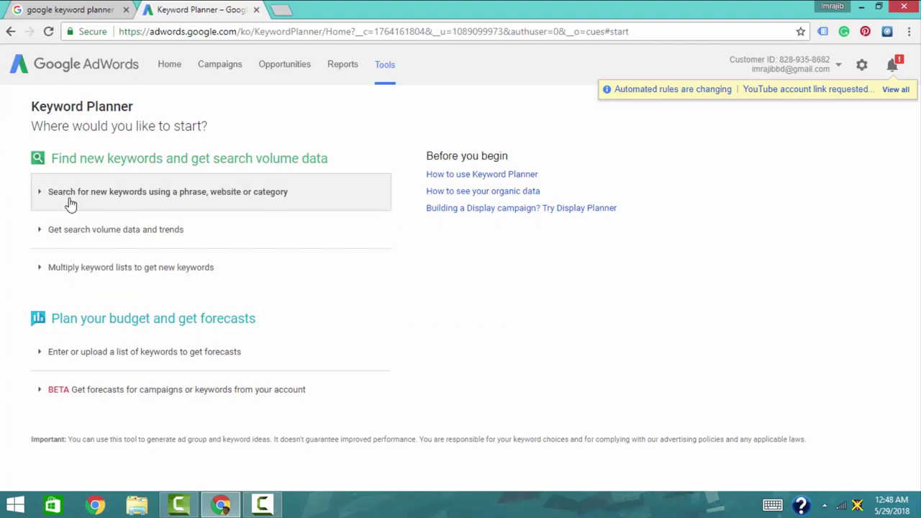
- Expand the search for new keywords using a phrase, website or category, and check the search network choices under Targeting
click(137, 204)
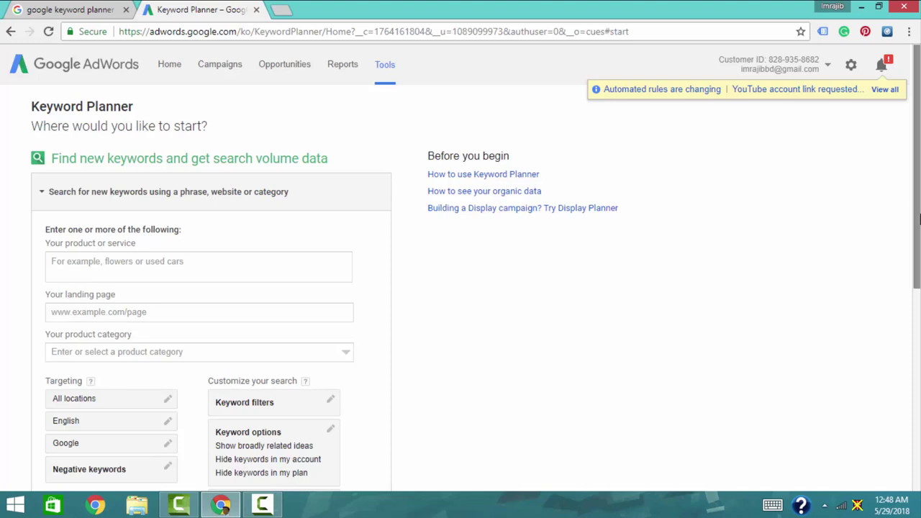
scroll(489, 285, down, 2)
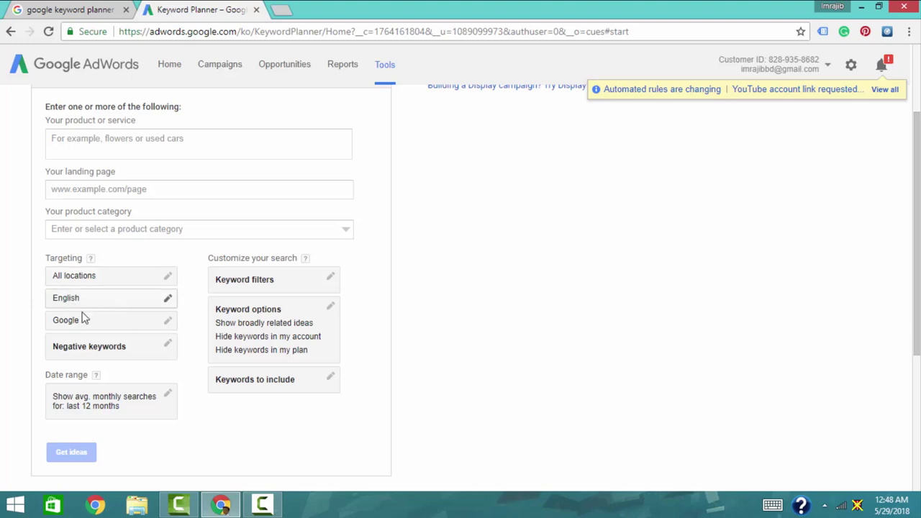
click(168, 321)
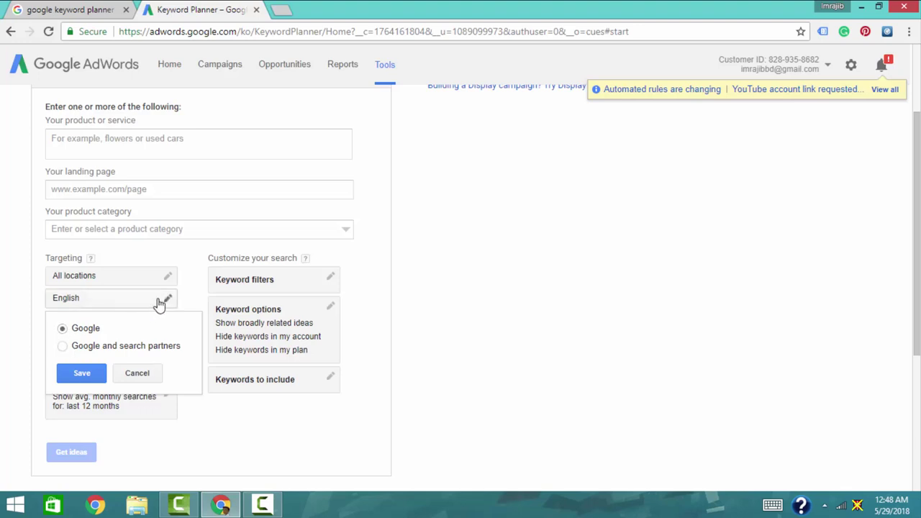
click(40, 322)
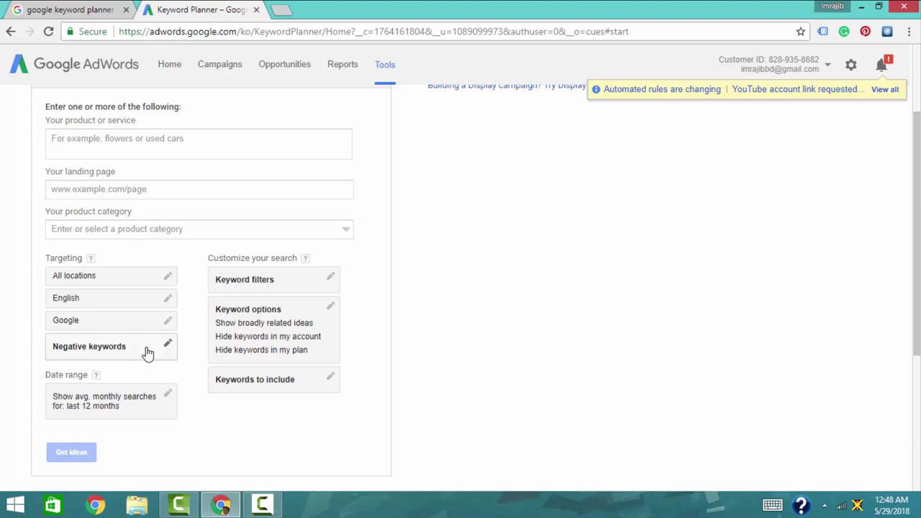
- Review the keyword filters, keywords to include and date range settings, cancelling out of each one
click(330, 280)
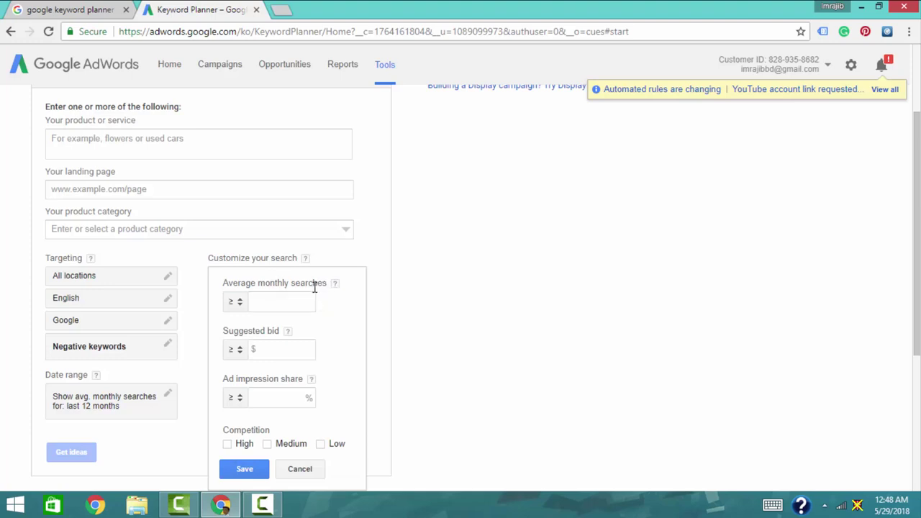
click(290, 349)
click(300, 469)
click(330, 383)
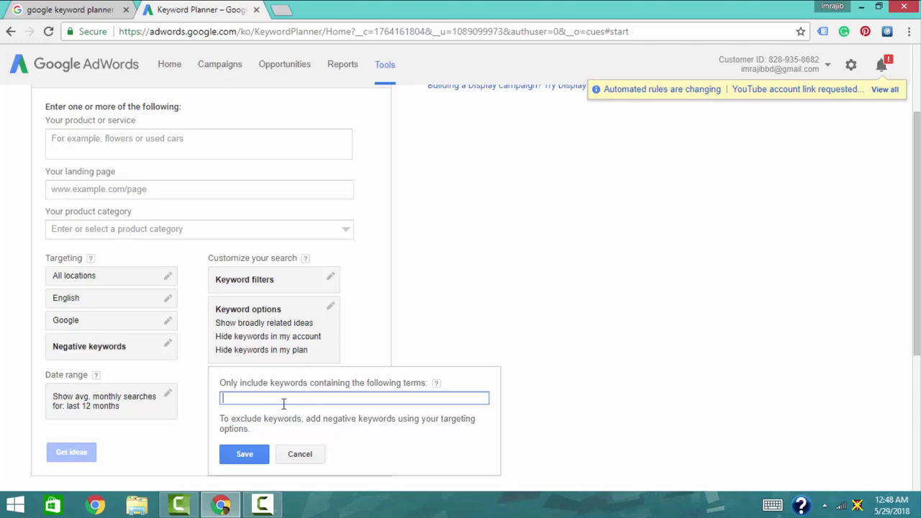
click(301, 456)
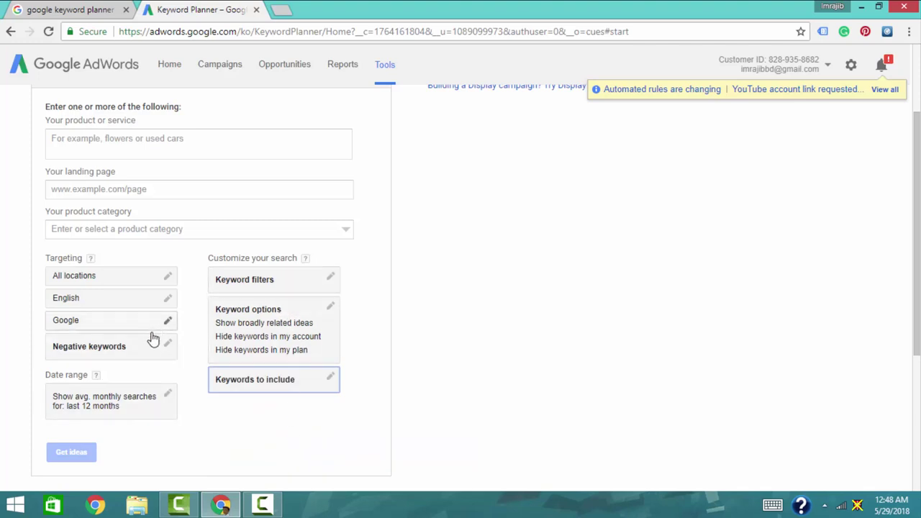
click(168, 397)
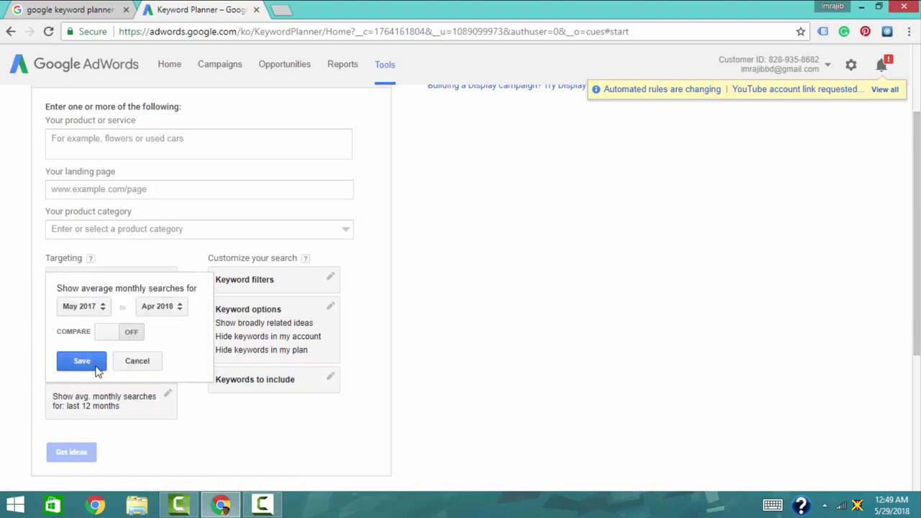
click(146, 362)
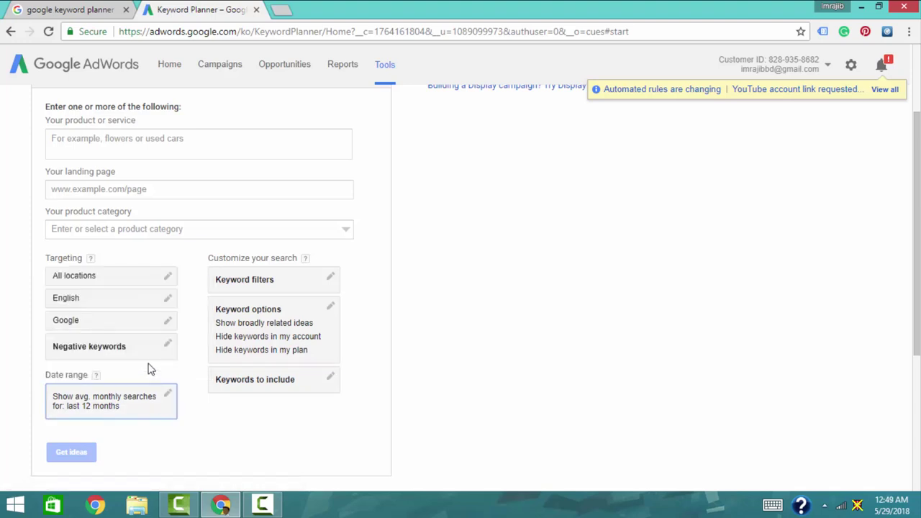
- Examine the product or service and landing page fields of the new keyword search form
scroll(919, 278, up, 1)
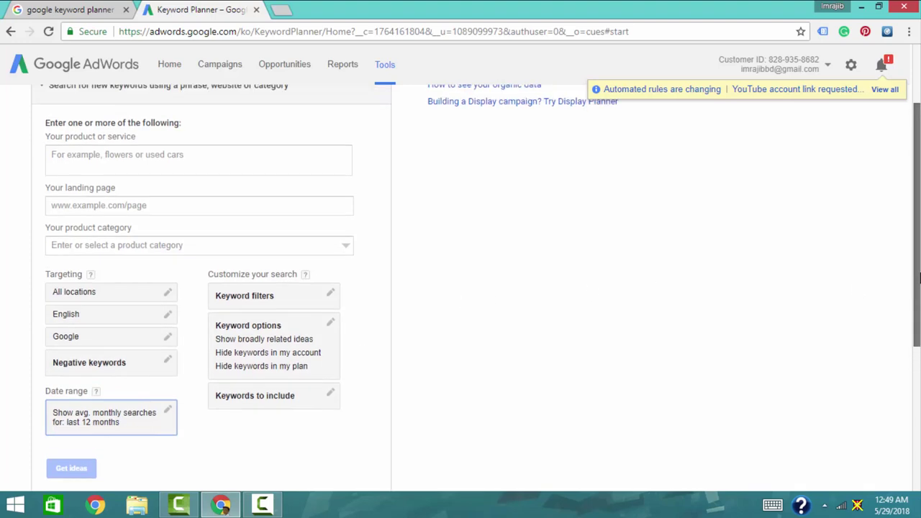
drag(919, 278, 919, 232)
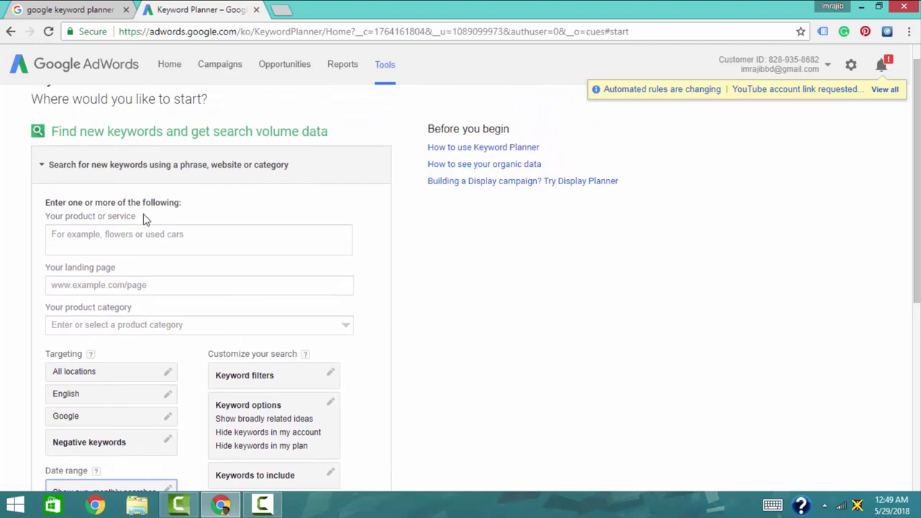
drag(50, 202, 178, 205)
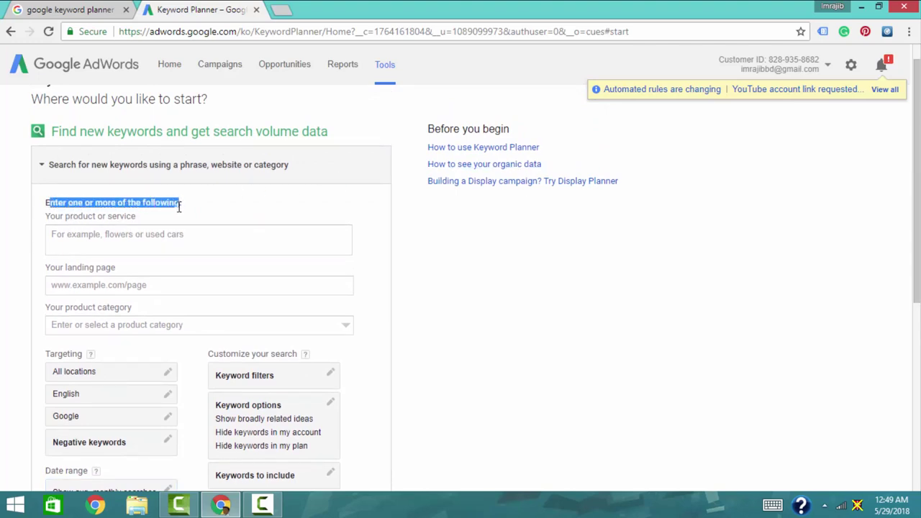
click(130, 226)
click(78, 233)
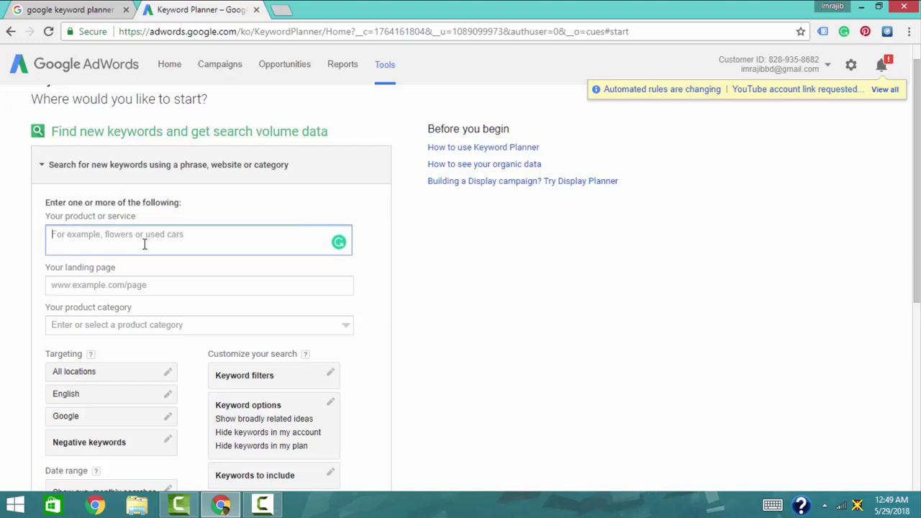
click(117, 285)
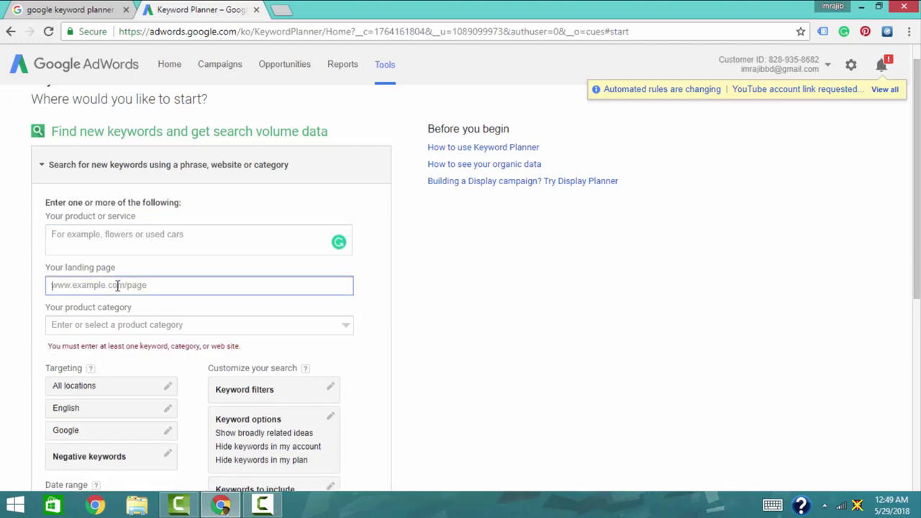
- Browse the list of product categories from start to end and close it without choosing one
click(343, 326)
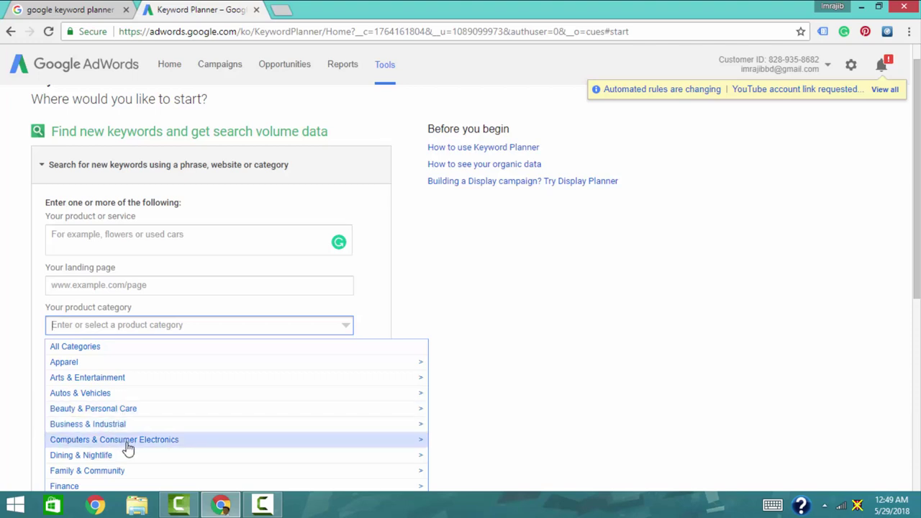
scroll(127, 406, down, 5)
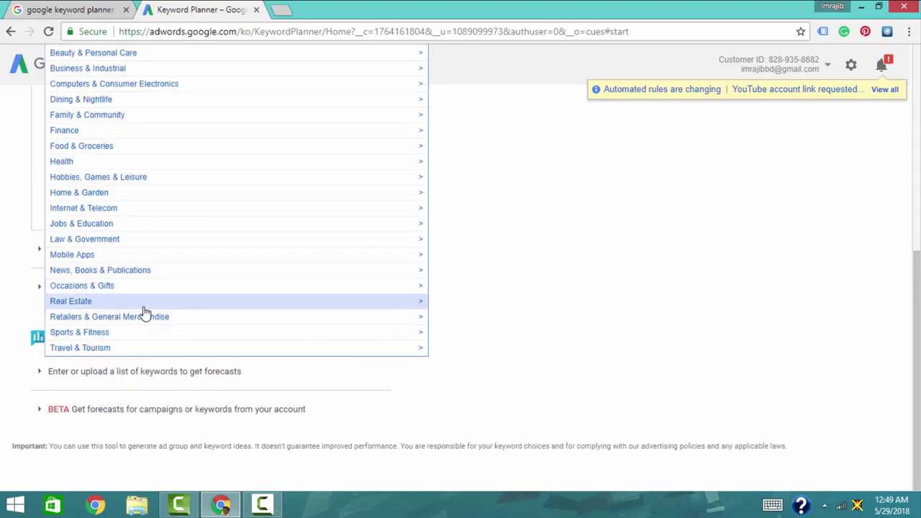
scroll(142, 311, up, 5)
scroll(142, 311, down, 5)
click(508, 242)
scroll(508, 242, up, 1)
scroll(508, 242, up, 5)
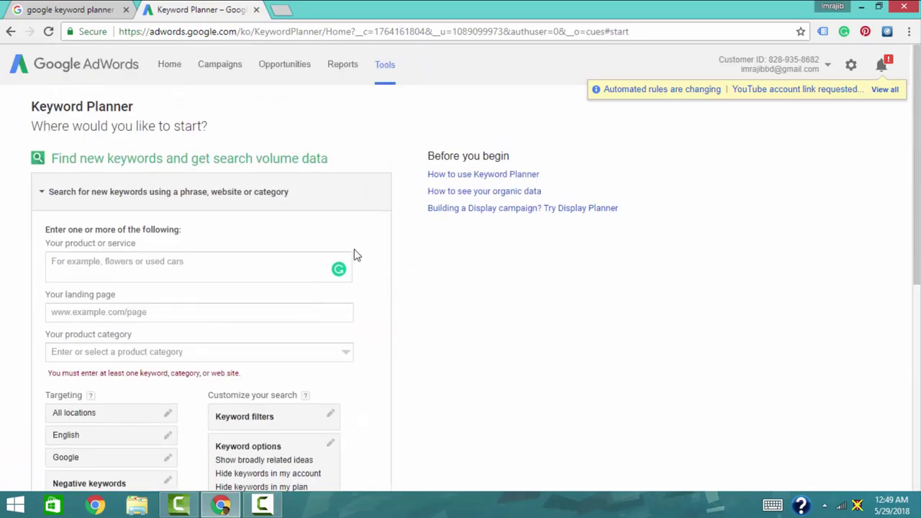
- Enter "pizza delivery" as the product or service for the keyword search
click(161, 268)
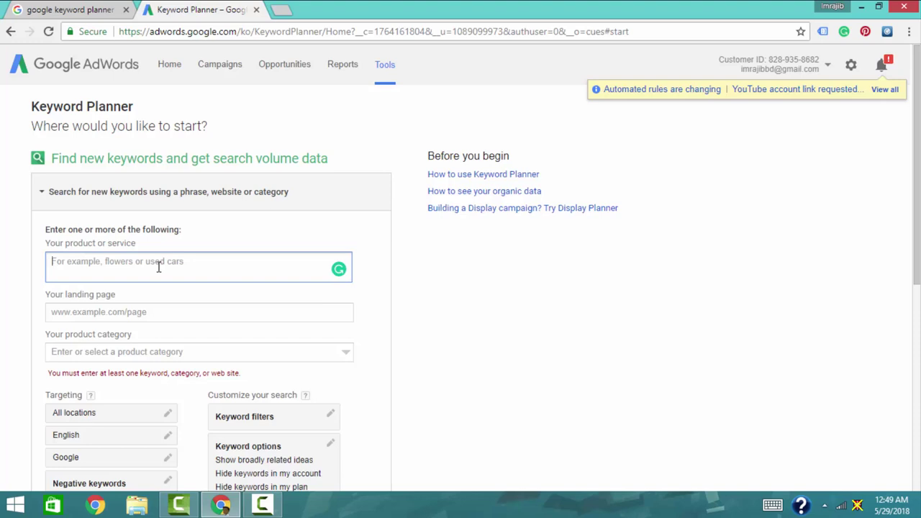
text(pizza delivery)
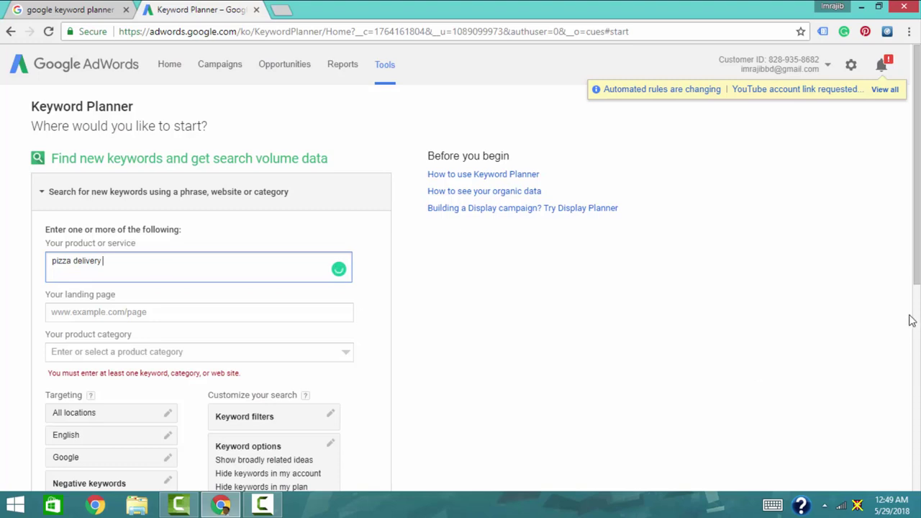
scroll(510, 274, down, 3)
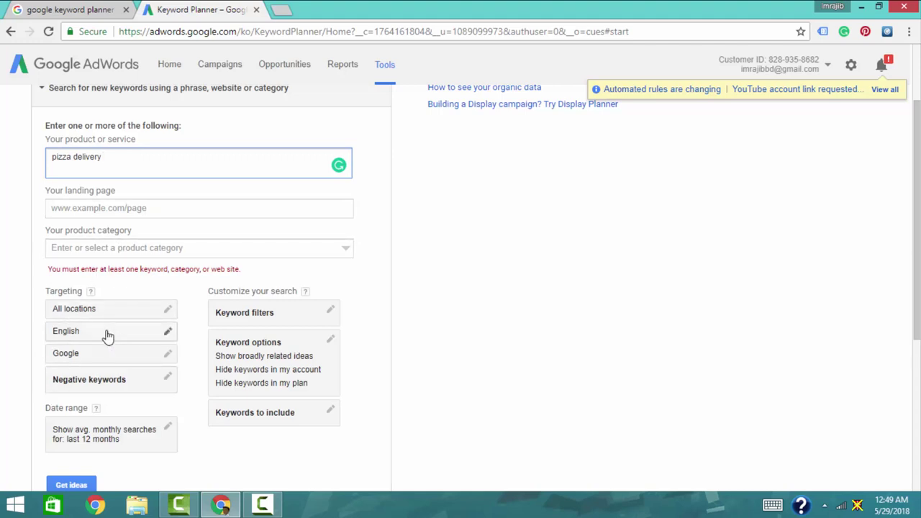
- Get keyword ideas for "pizza delivery" and bring the search term results into view
click(74, 487)
click(72, 471)
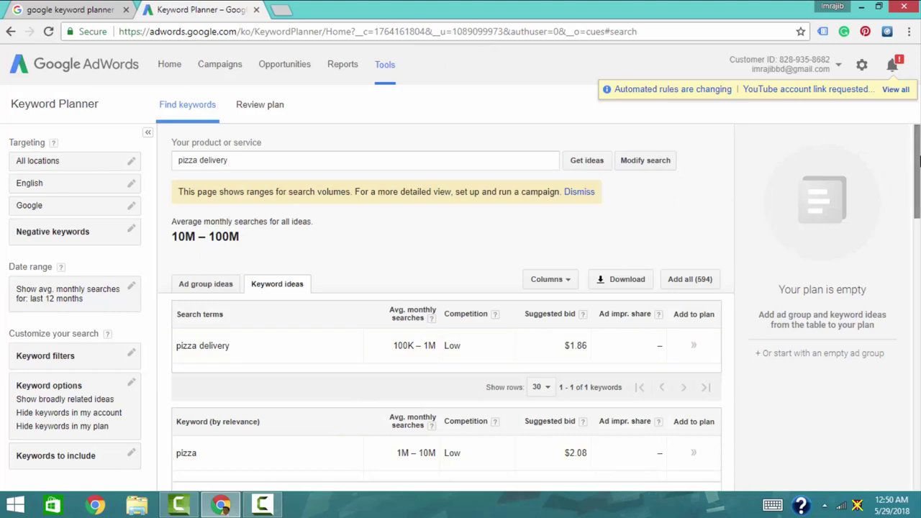
drag(918, 162, 918, 186)
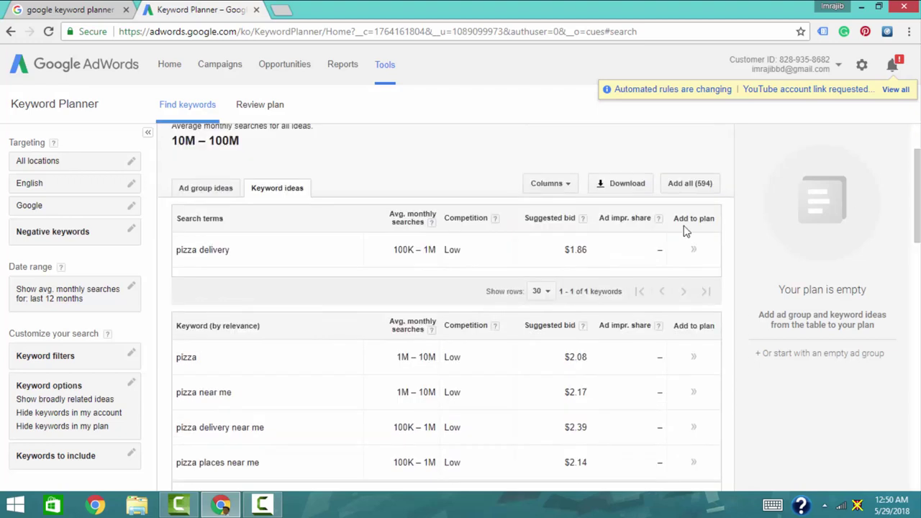
- Examine the average monthly searches and suggested bid of the "pizza delivery" search term
drag(395, 251, 430, 252)
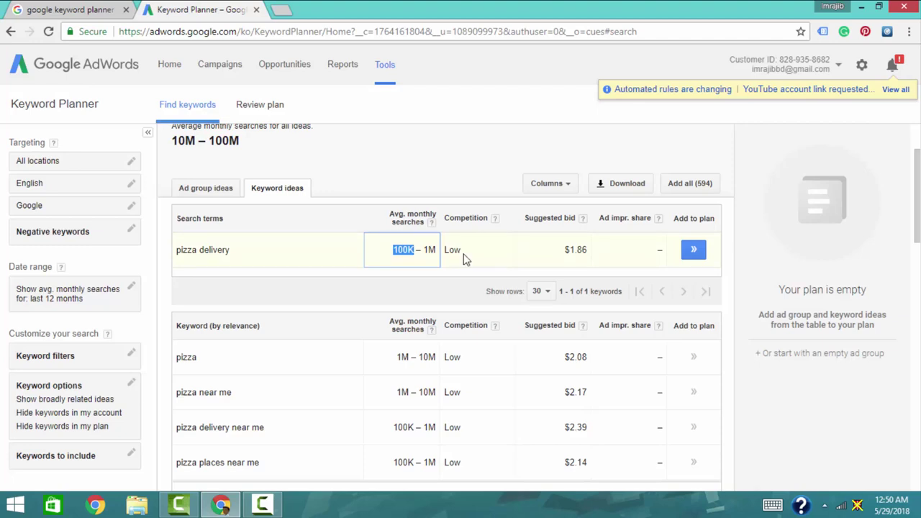
drag(565, 250, 573, 250)
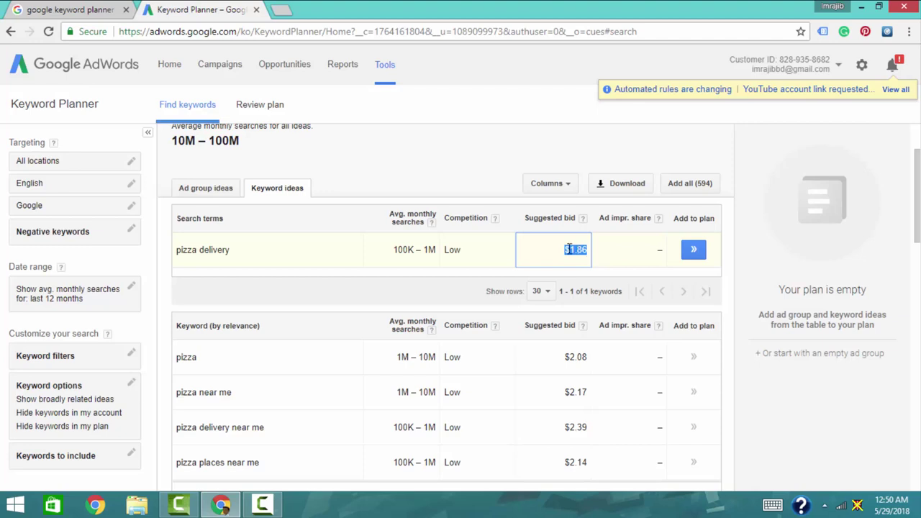
click(568, 251)
double_click(574, 249)
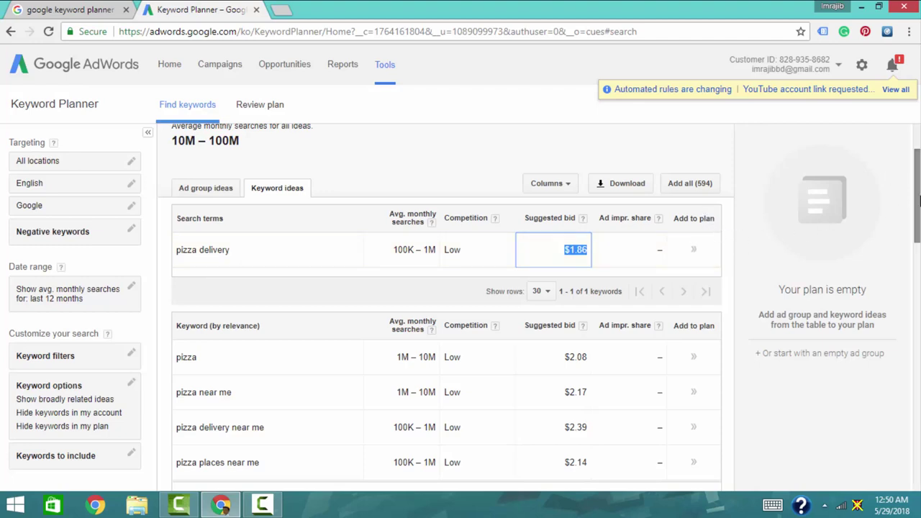
- Show the ad group ideas and look through the list from Pizza Place to Online Ordering
scroll(919, 200, up, 1)
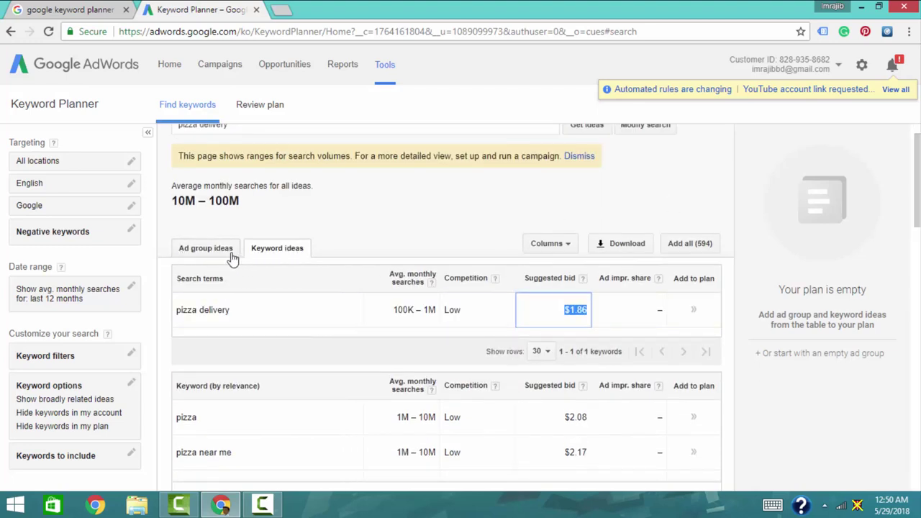
click(206, 256)
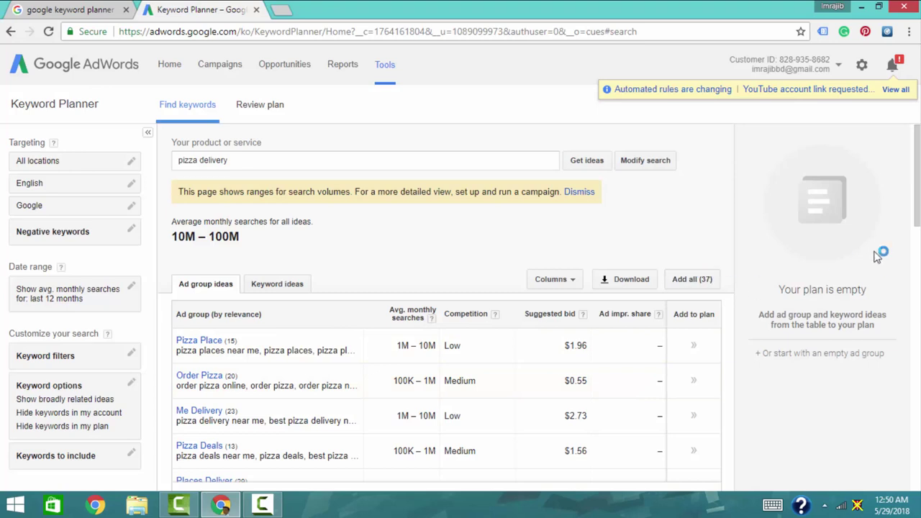
drag(917, 215, 917, 248)
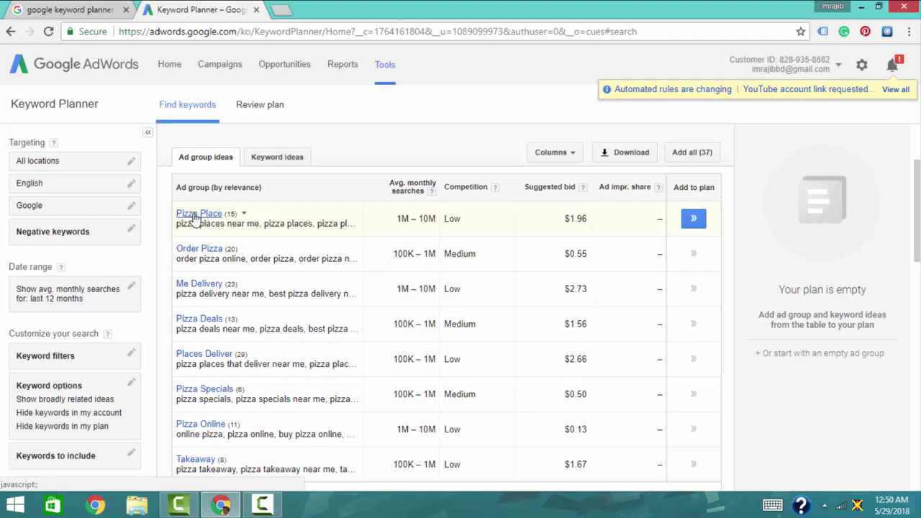
drag(279, 223, 355, 228)
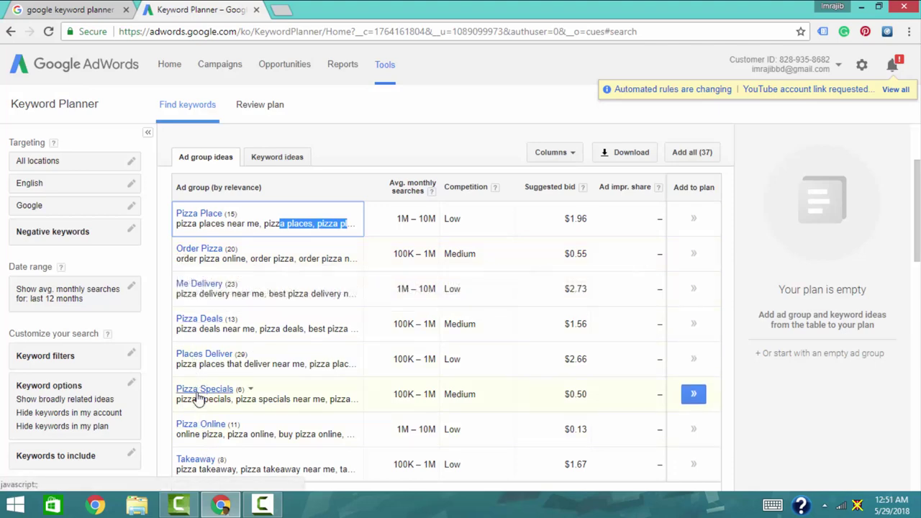
scroll(200, 411, down, 6)
scroll(200, 398, down, 1)
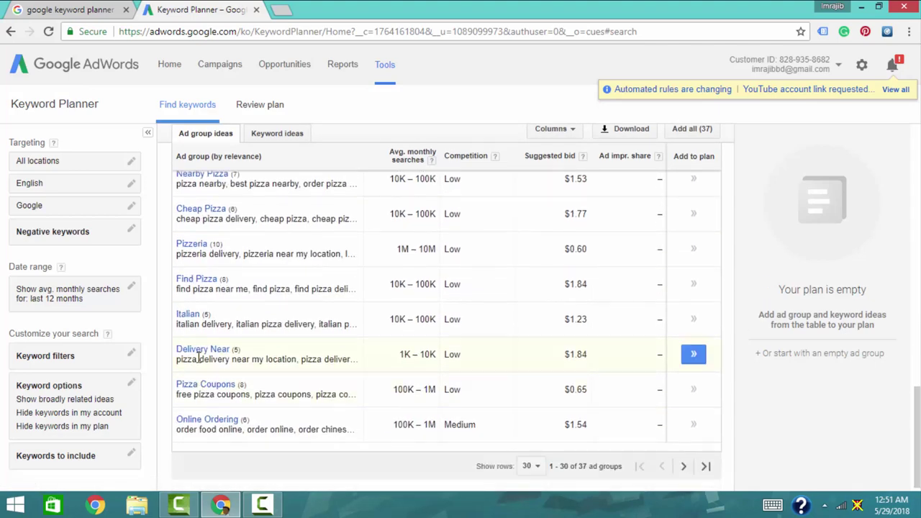
- View the keywords in the Italian ad group and return to the list of ad group ideas
click(189, 317)
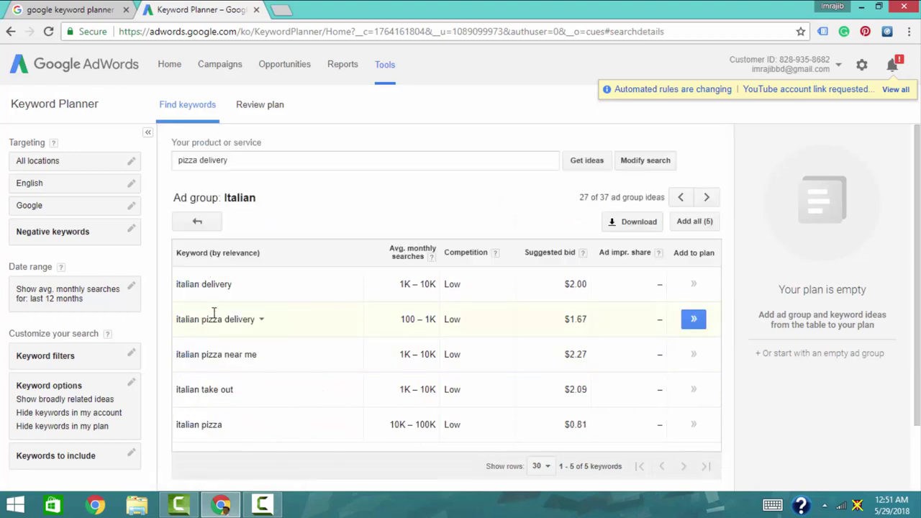
double_click(199, 284)
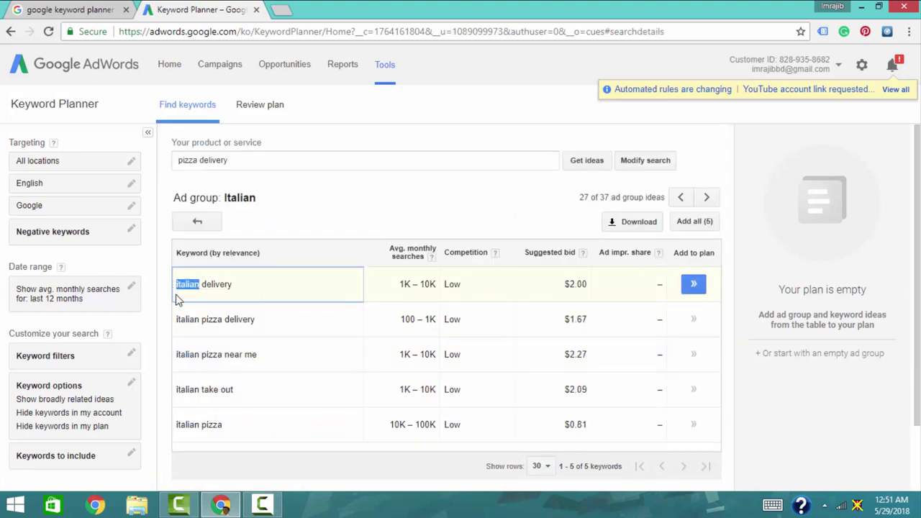
scroll(207, 393, down, 1)
scroll(207, 393, up, 1)
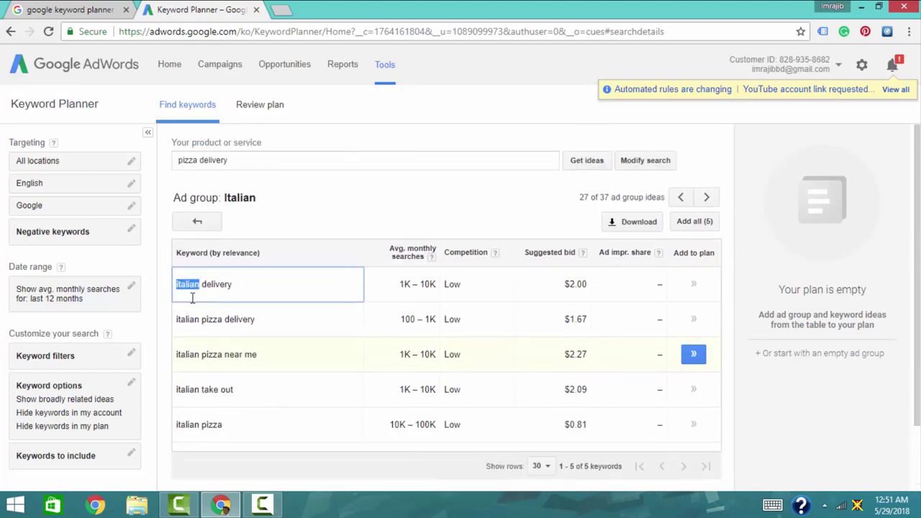
click(197, 224)
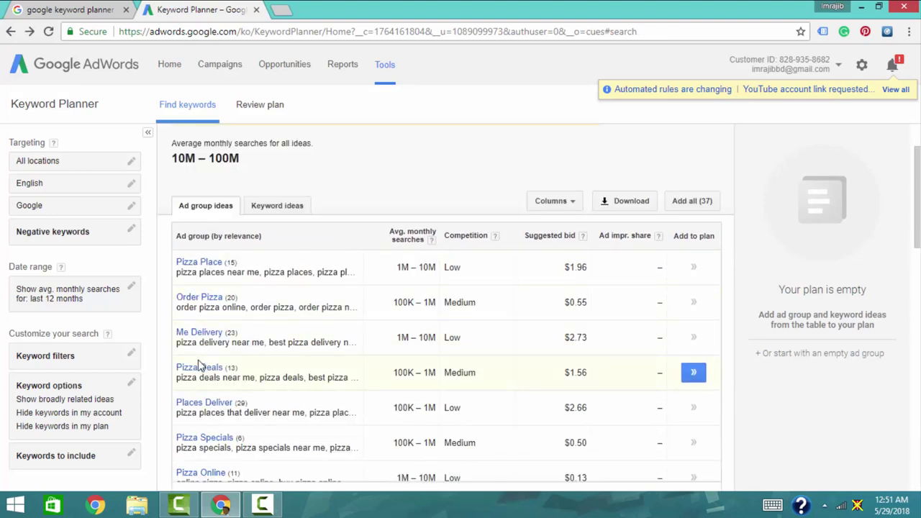
- Browse the whole list of ad group ideas again, examining the Food Delivery group
scroll(200, 366, down, 5)
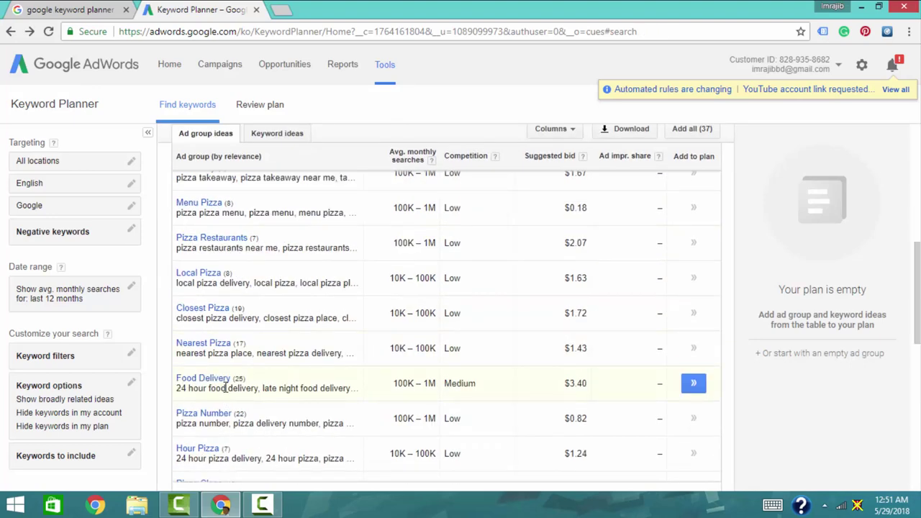
drag(232, 379, 178, 384)
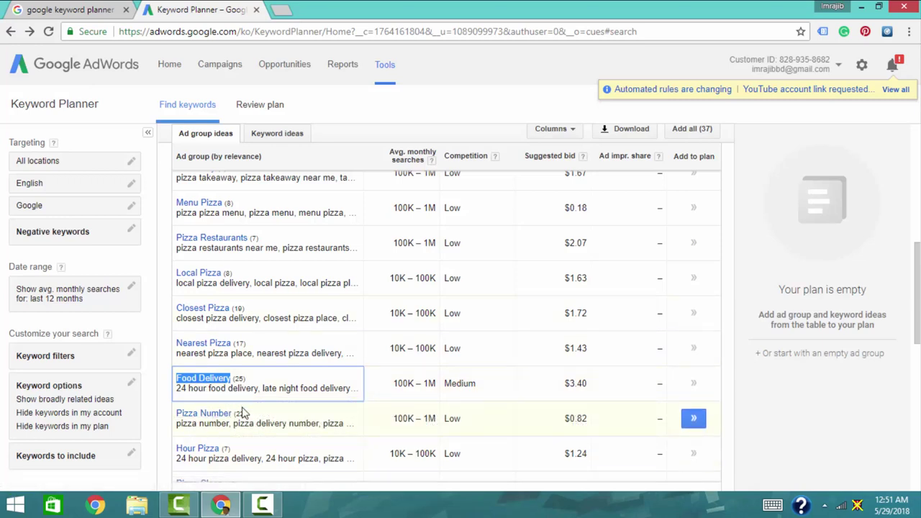
scroll(242, 413, down, 5)
scroll(243, 413, up, 8)
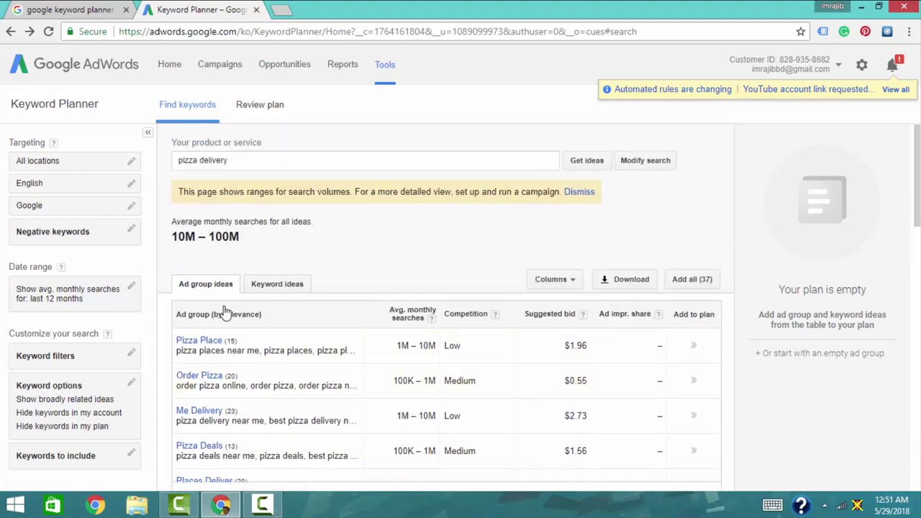
scroll(241, 410, down, 15)
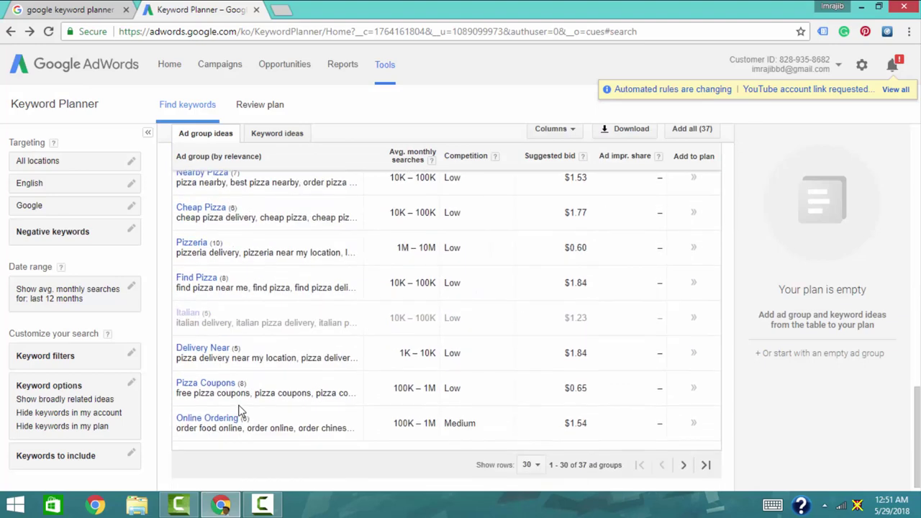
scroll(241, 411, up, 15)
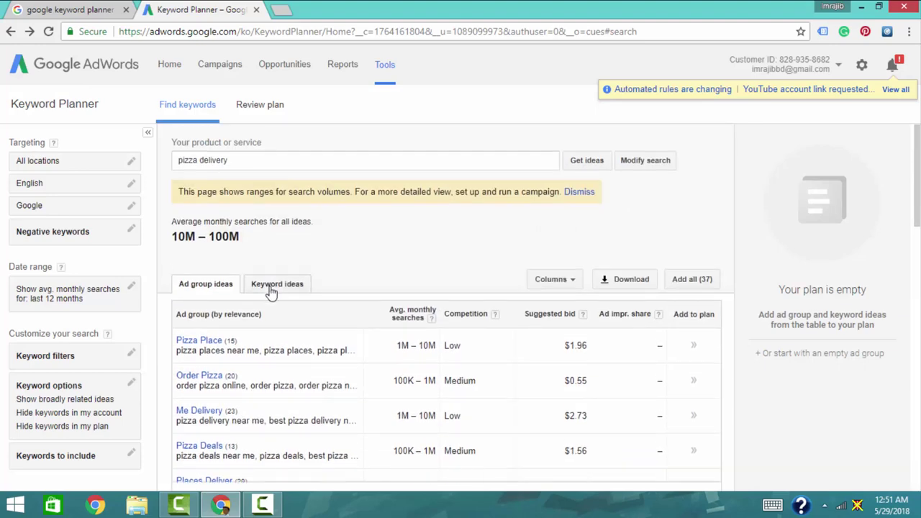
- Switch back to the individual keyword ideas and look through the suggested keywords
click(271, 291)
scroll(341, 302, down, 10)
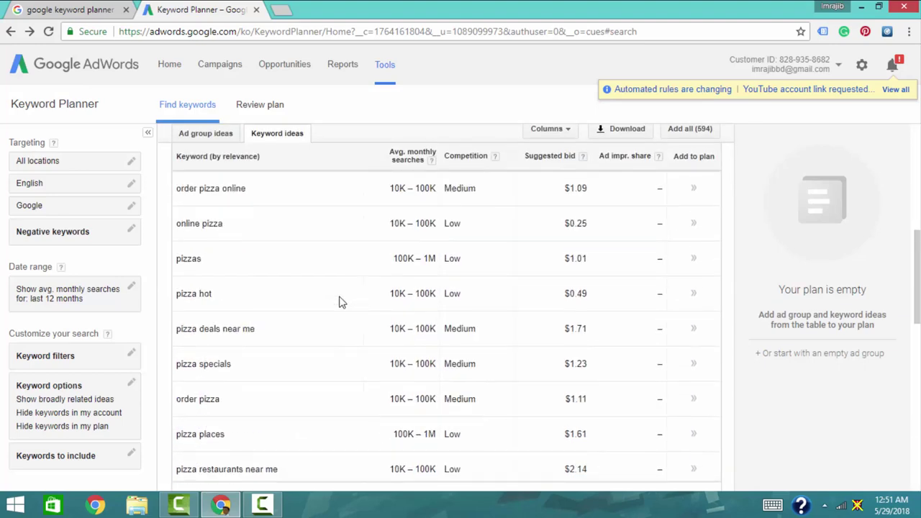
scroll(341, 302, down, 3)
scroll(341, 302, up, 12)
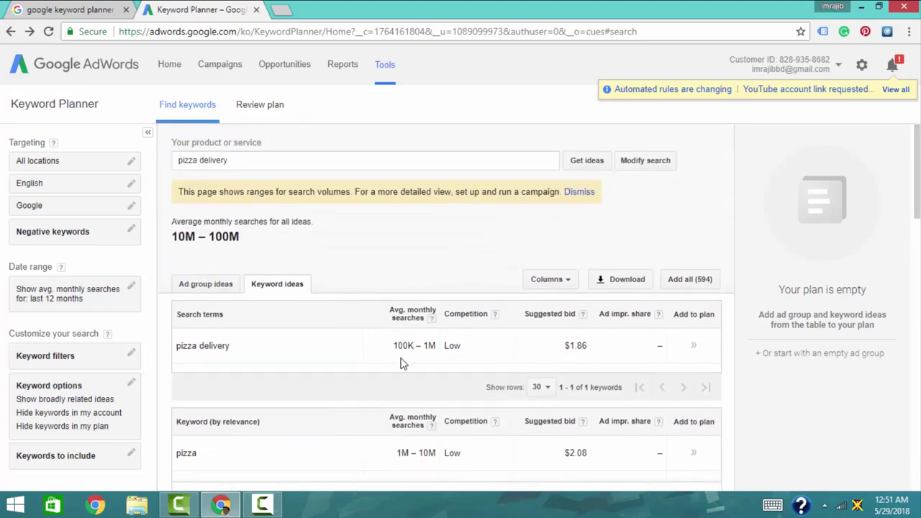
- Examine the average monthly searches range and the competition level of the "pizza delivery" search term
drag(393, 349, 446, 348)
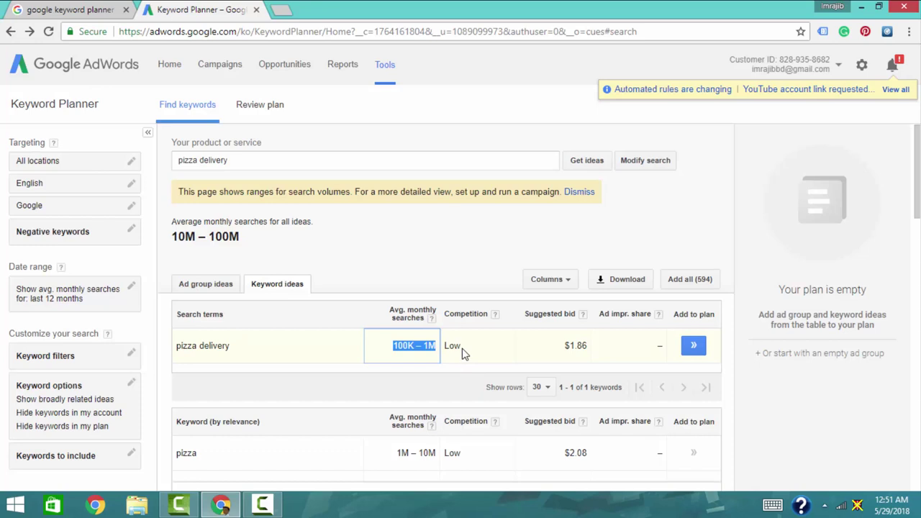
drag(461, 348, 453, 348)
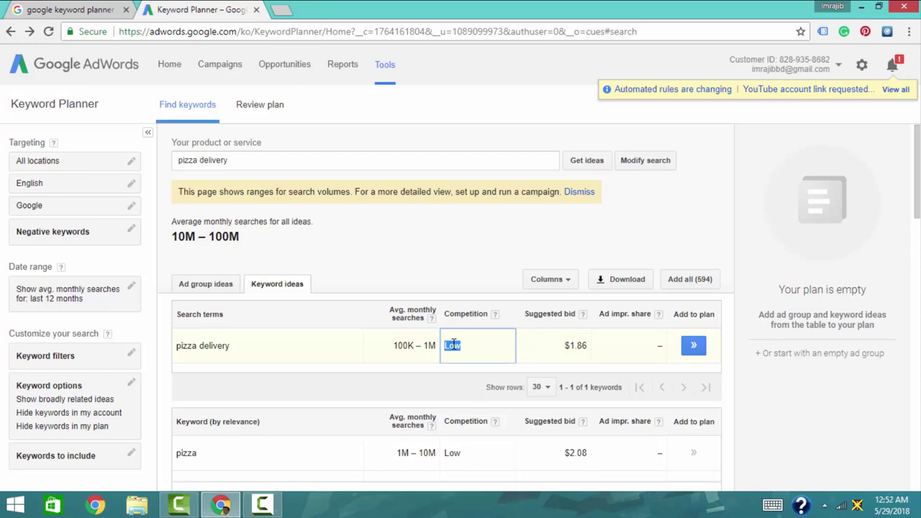
click(464, 351)
drag(445, 346, 464, 351)
scroll(561, 180, down, 1)
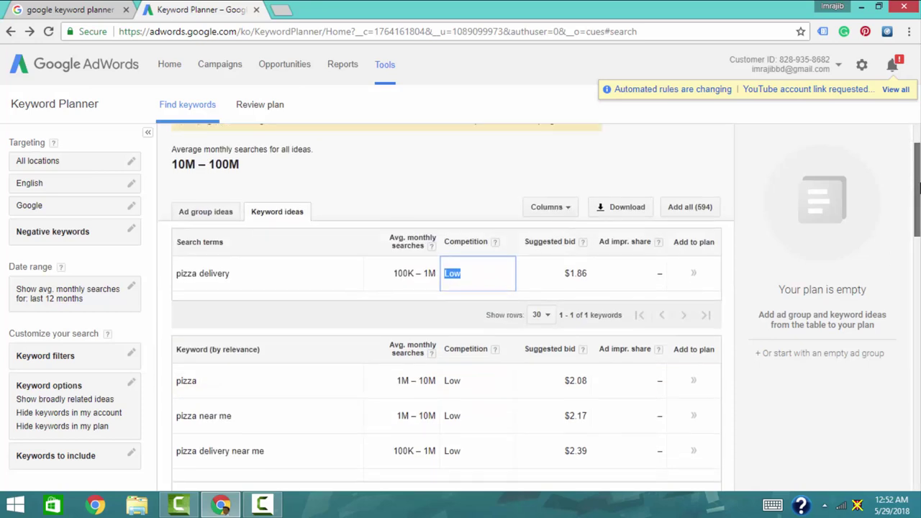
- Review which columns can be displayed in the keyword table and close the list without changing the selection
click(565, 209)
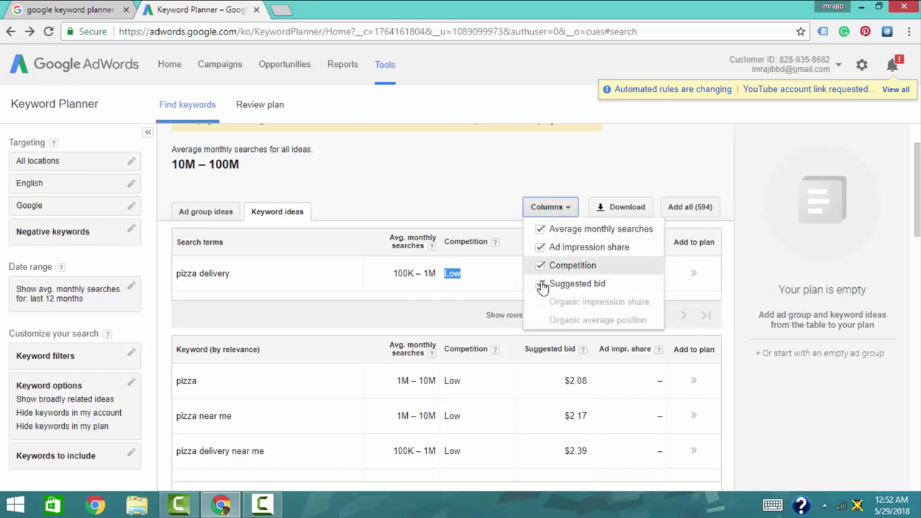
click(540, 228)
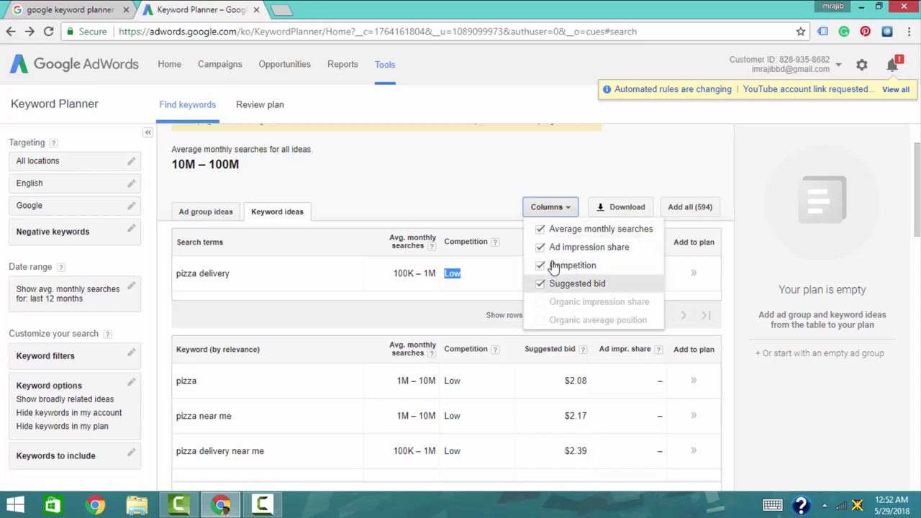
click(599, 177)
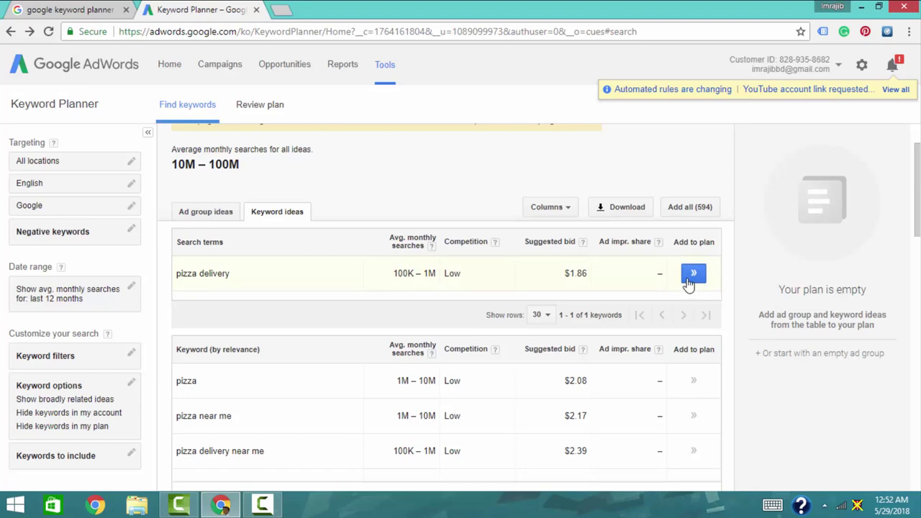
- Modify the keyword search by clearing its product or service entry
scroll(673, 223, up, 1)
click(657, 165)
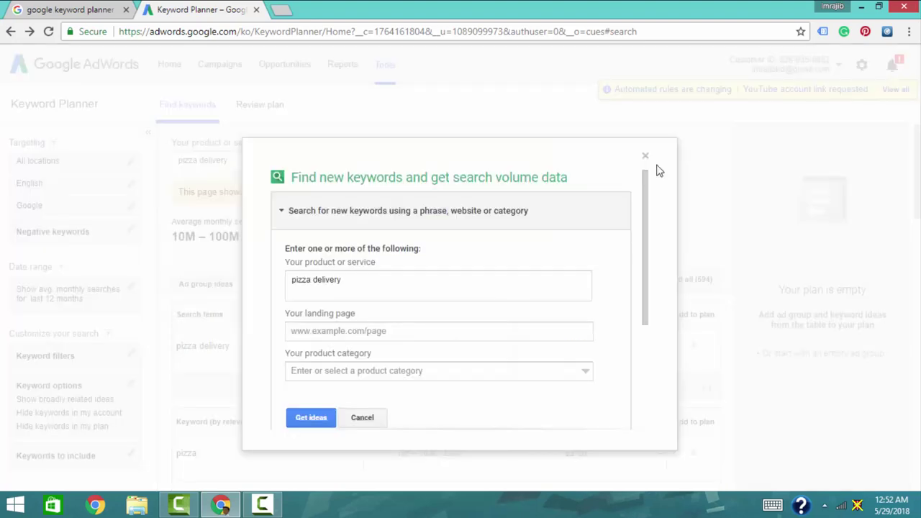
key(ctrl+a)
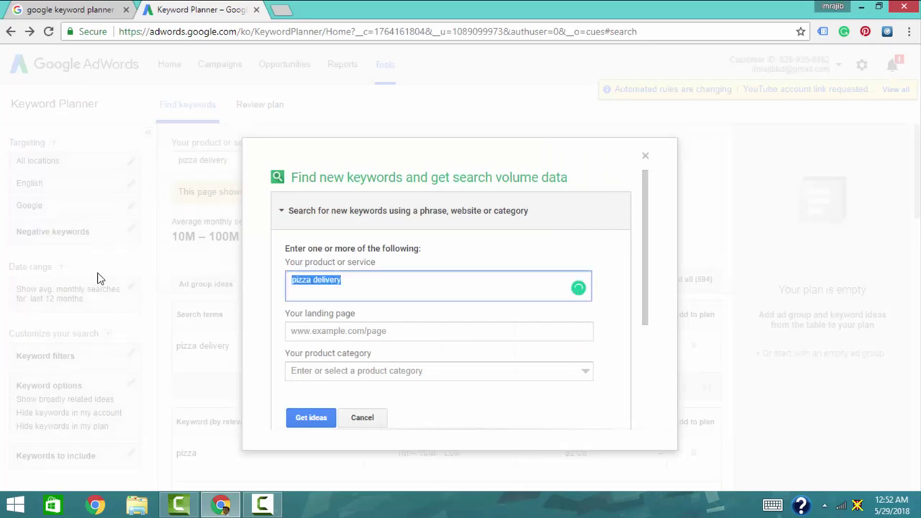
key(BackSpace)
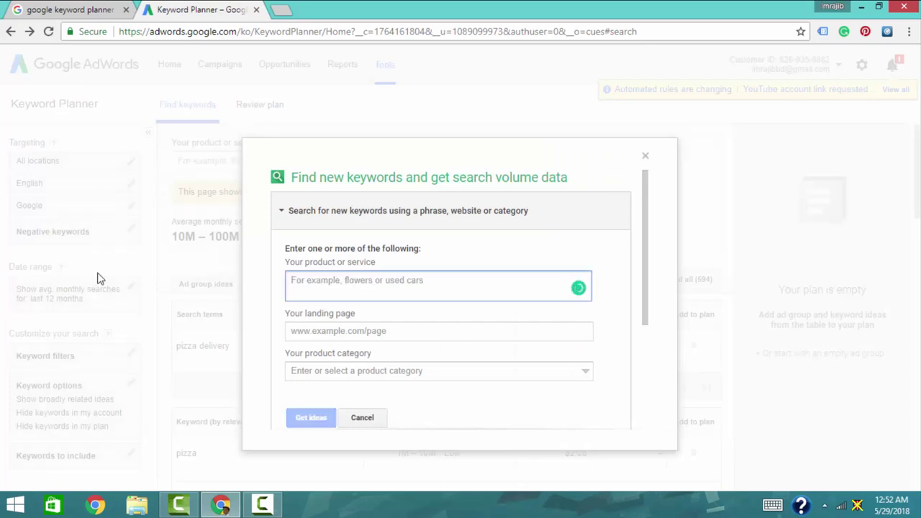
click(299, 334)
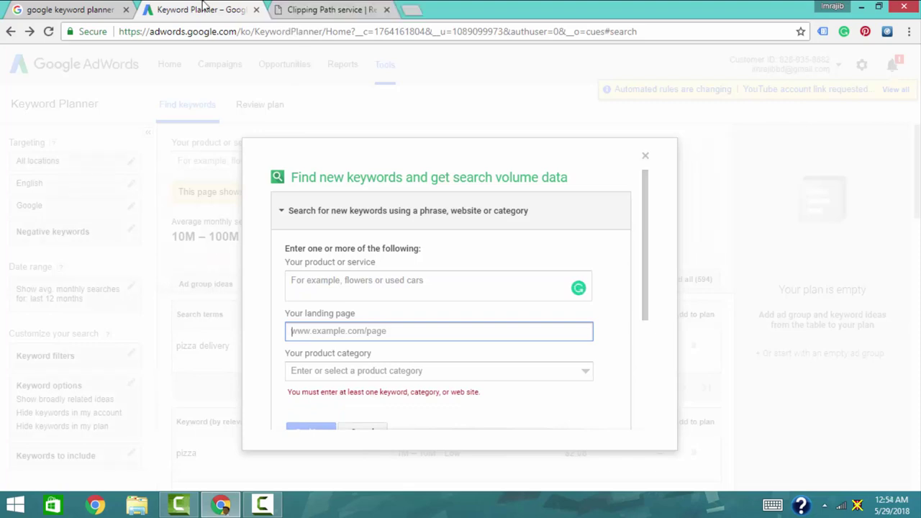
right_click(364, 331)
click(402, 220)
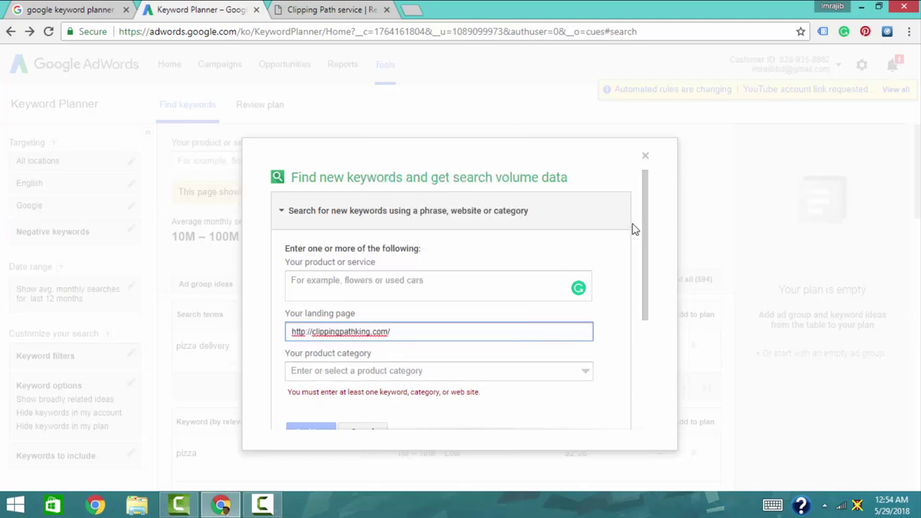
drag(646, 257, 627, 319)
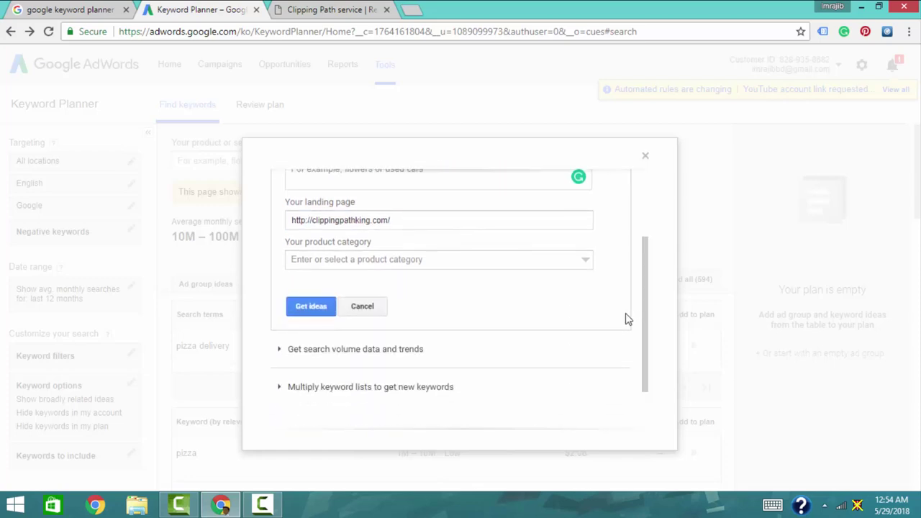
click(311, 307)
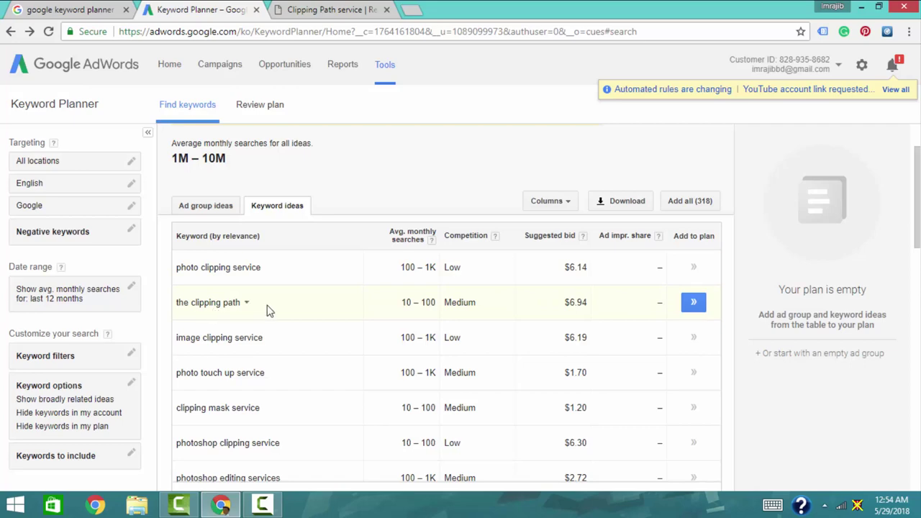
- Look through the keyword ideas suggested for the landing page
scroll(267, 309, down, 10)
scroll(267, 309, up, 10)
scroll(267, 310, down, 5)
scroll(267, 310, up, 5)
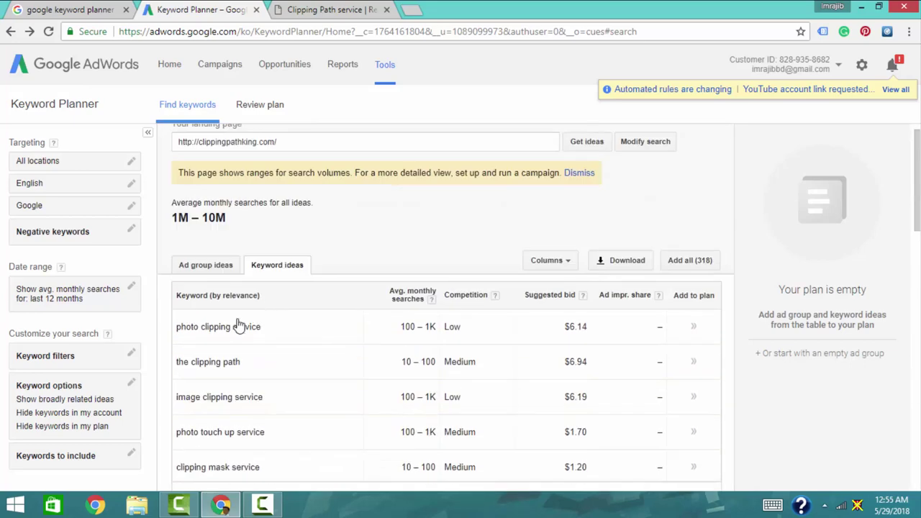
- Examine the rest of the landing page's keyword ideas, comparing their monthly searches, competition and suggested bids
scroll(239, 324, down, 5)
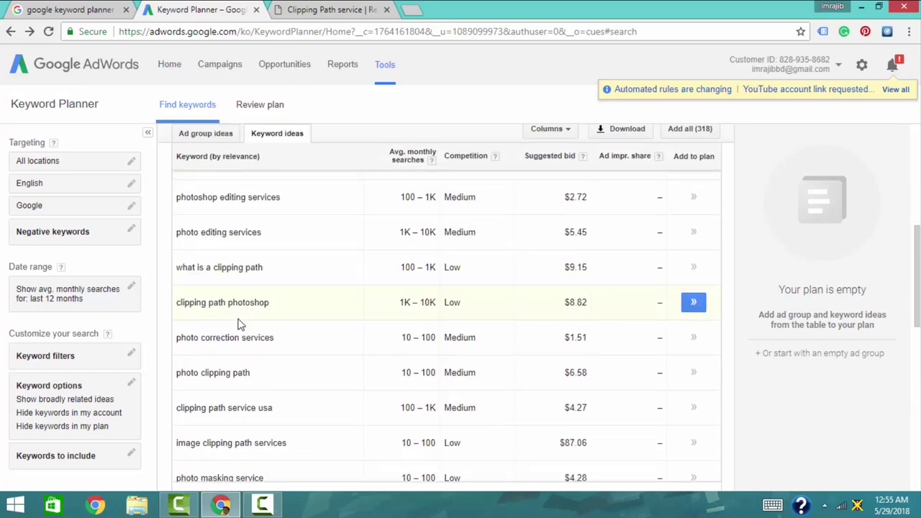
scroll(209, 309, down, 5)
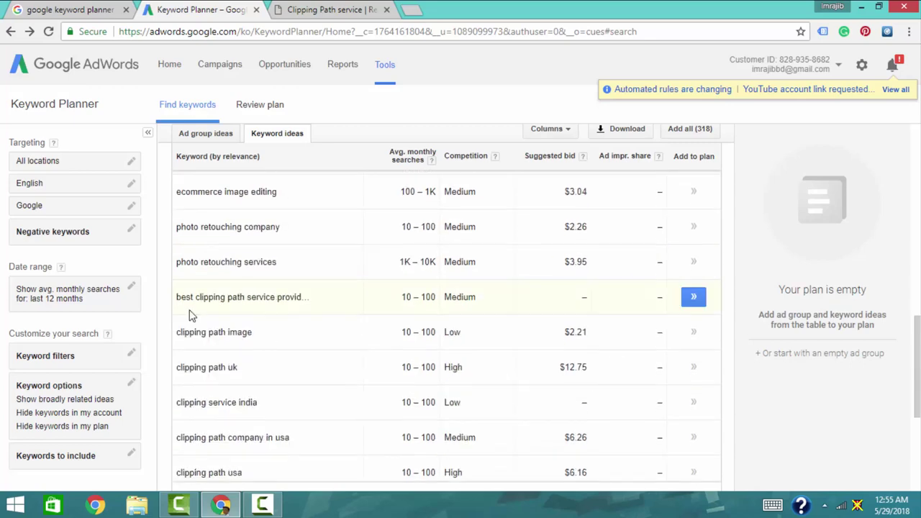
scroll(216, 311, down, 4)
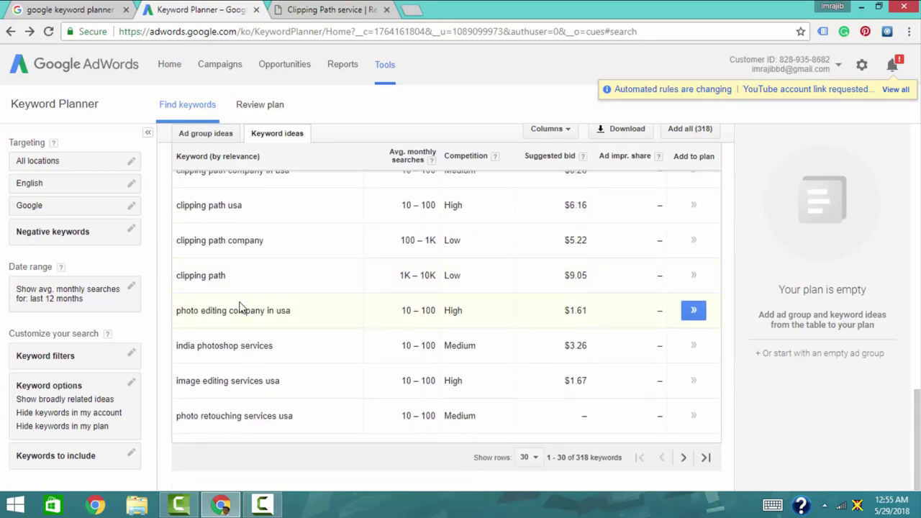
scroll(241, 309, up, 10)
scroll(241, 308, down, 5)
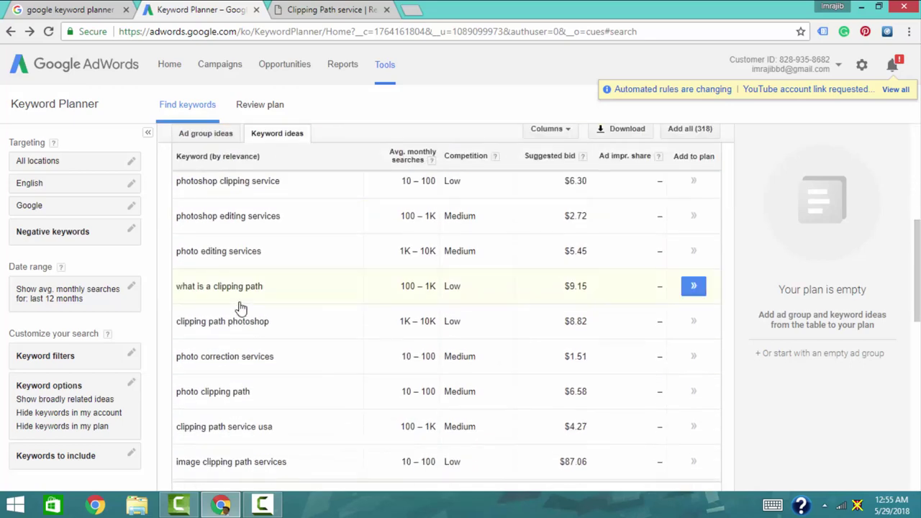
scroll(241, 306, up, 5)
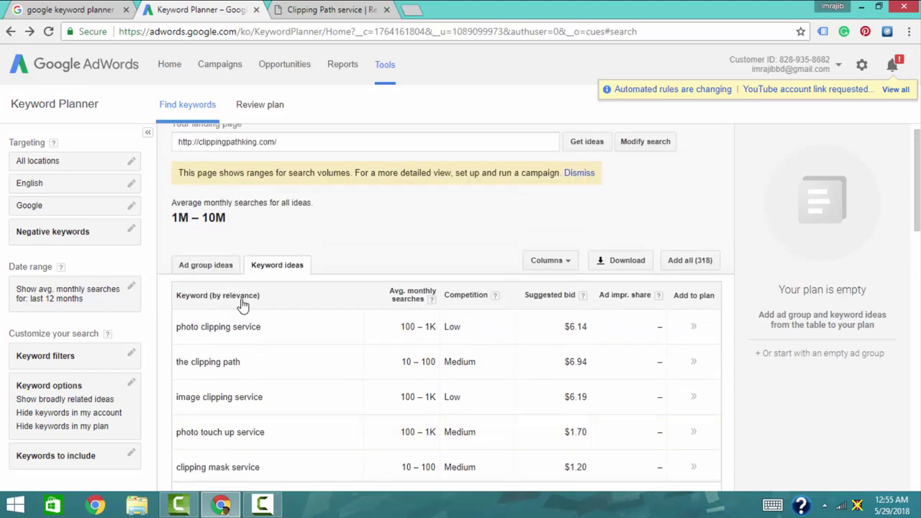
scroll(310, 248, up, 1)
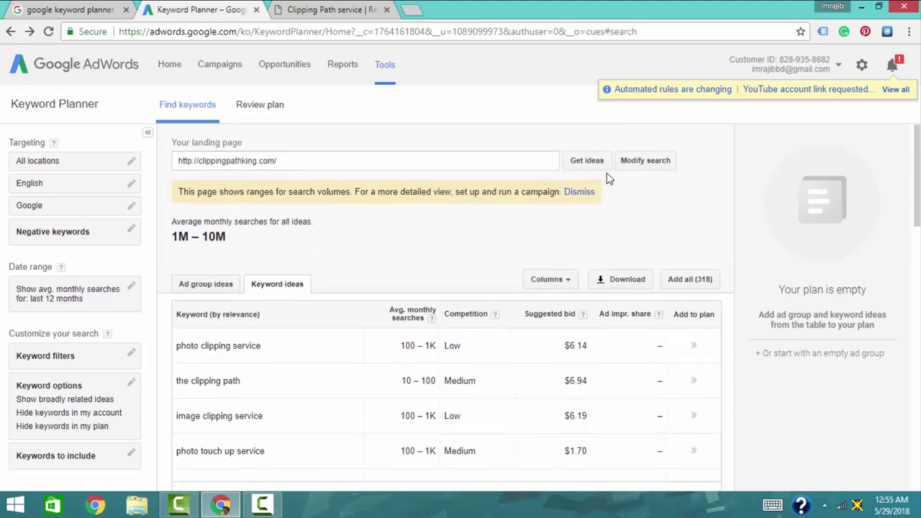
- Modify the search by clearing the landing page, entering "Seo tutorial" as the product or service, and get keyword ideas
click(641, 161)
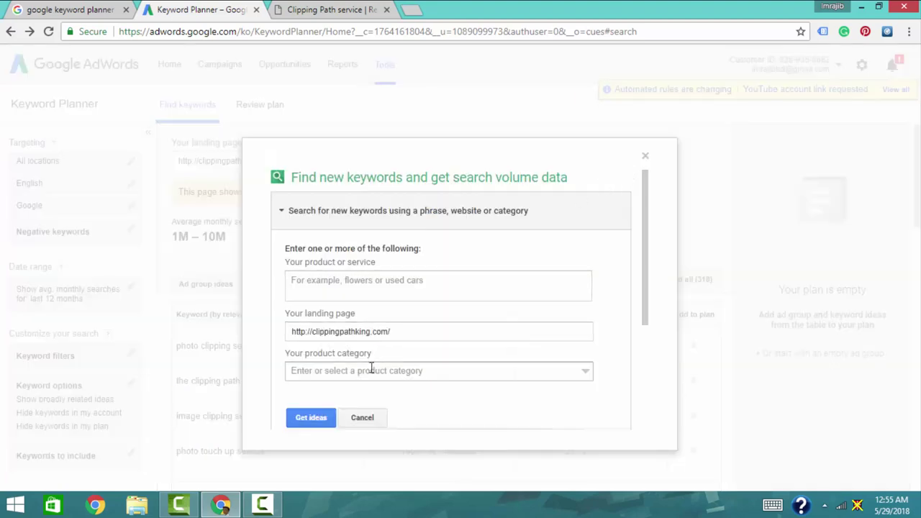
click(579, 371)
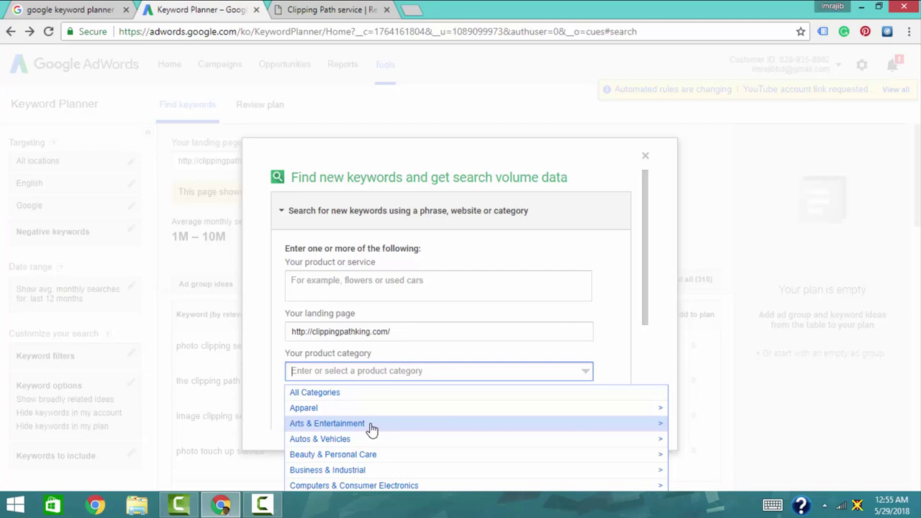
triple_click(432, 329)
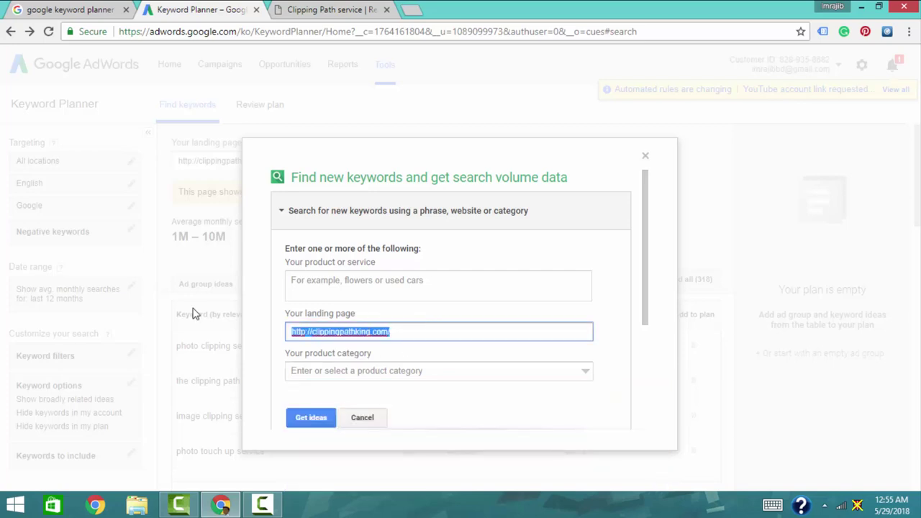
key(BackSpace)
click(391, 279)
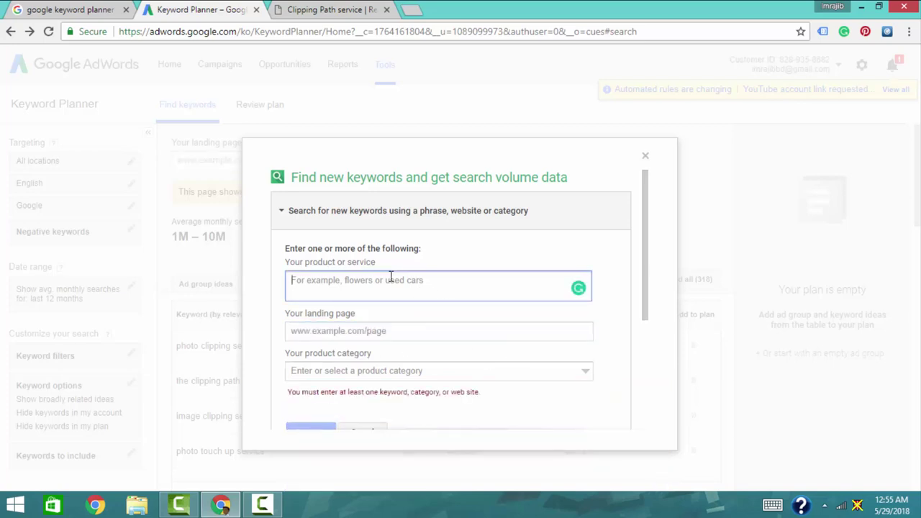
text(Seo tutorial)
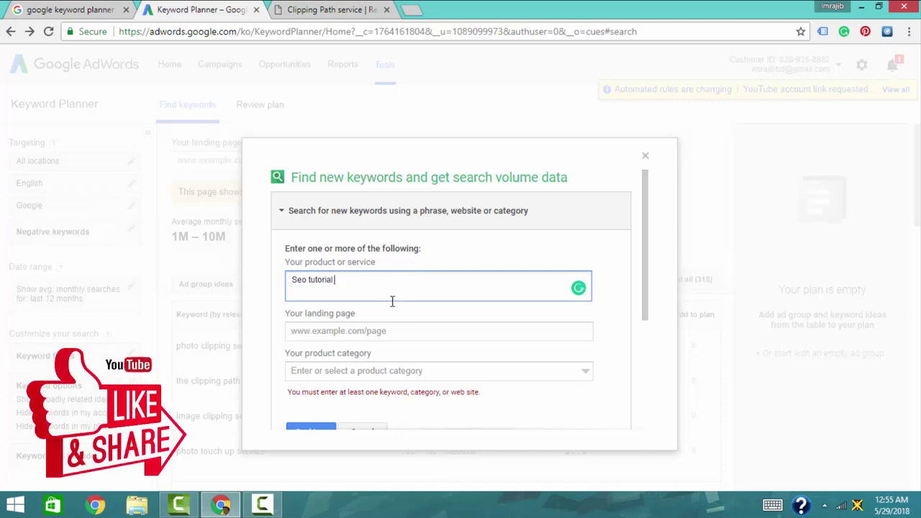
click(321, 426)
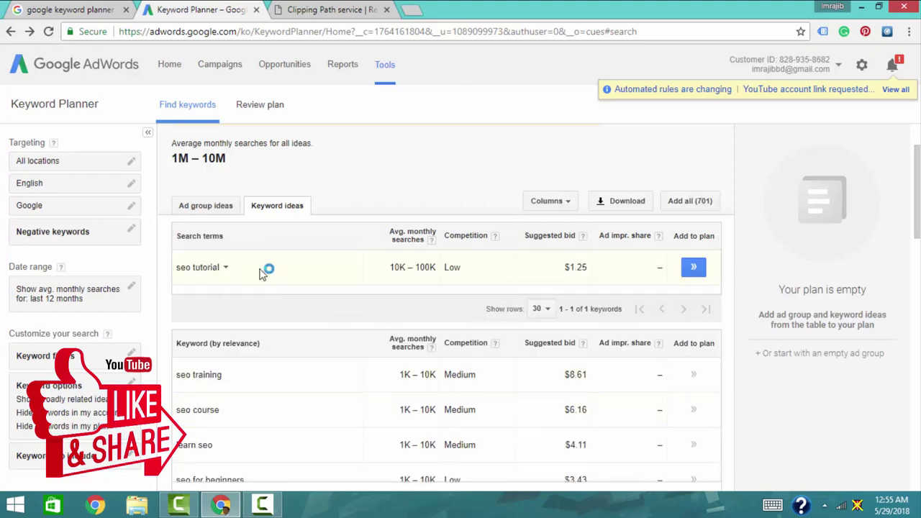
- Look over the keyword ideas for "Seo tutorial" and restrict the targeting location to Bangladesh
drag(909, 220, 919, 389)
scroll(441, 206, up, 10)
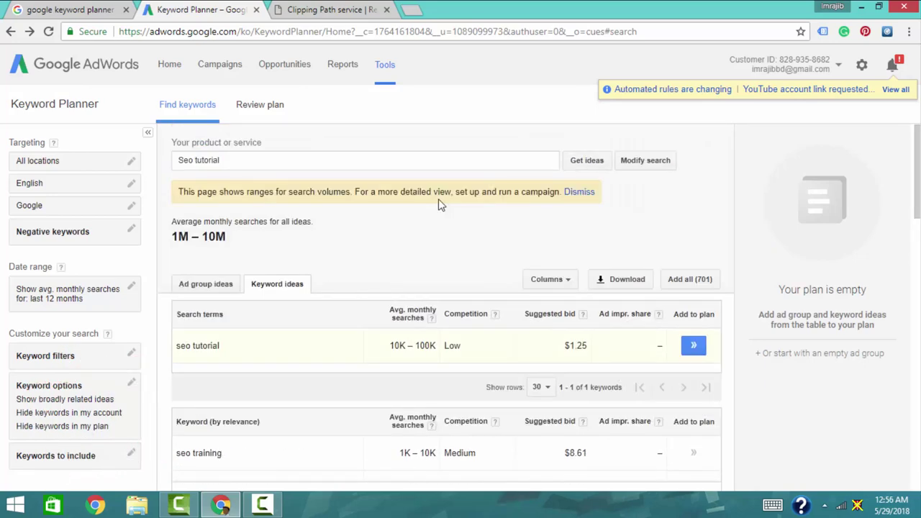
scroll(438, 233, down, 15)
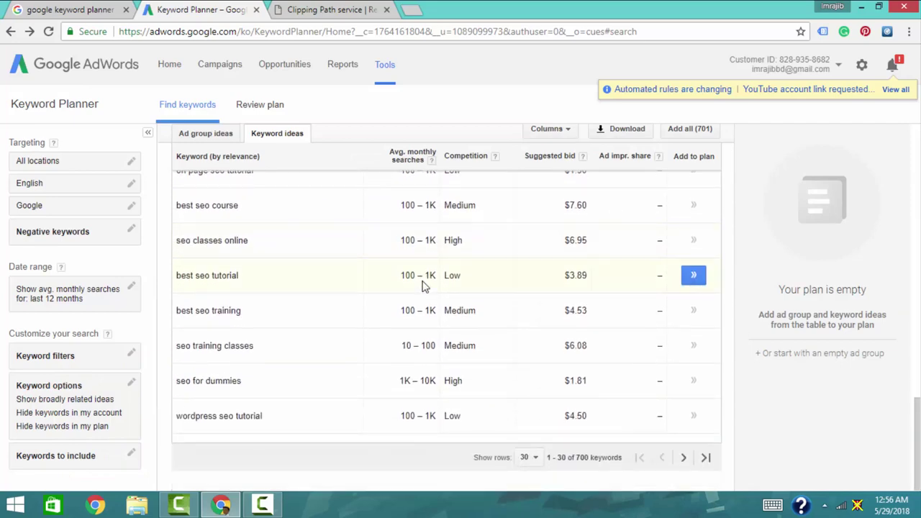
scroll(424, 285, up, 10)
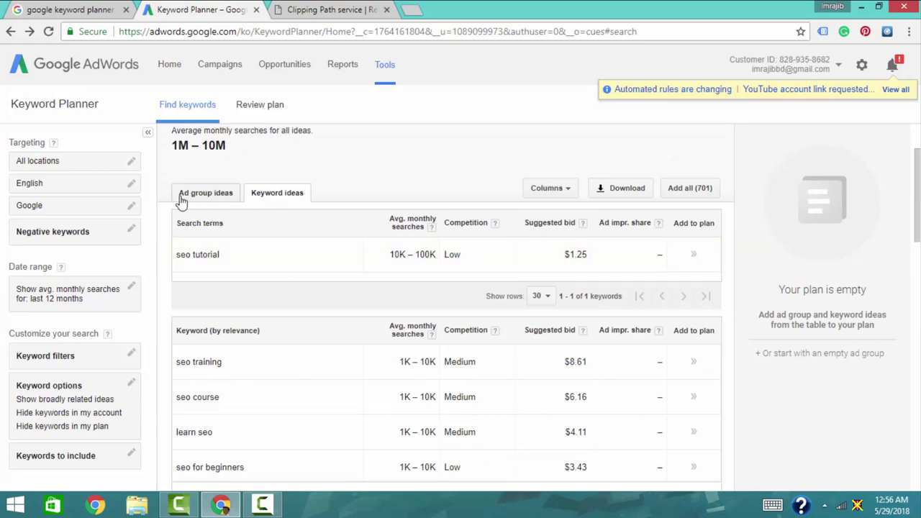
click(131, 165)
click(96, 205)
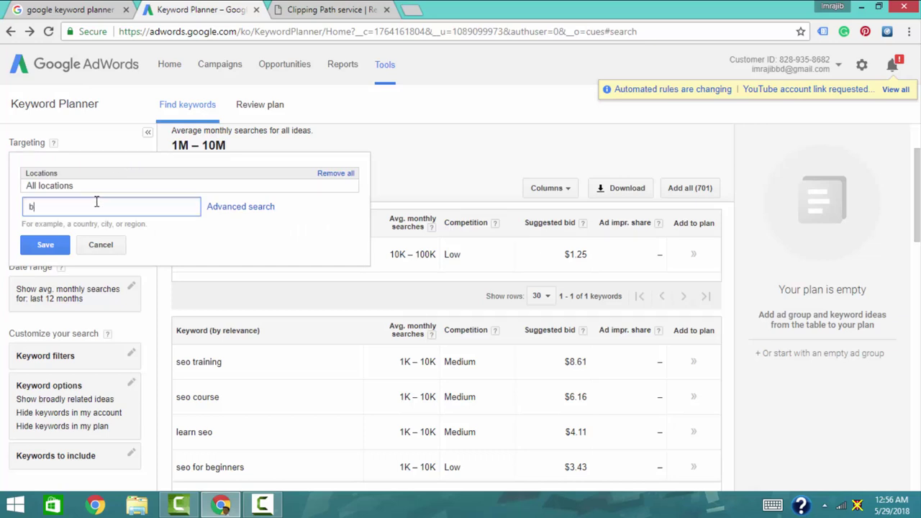
text(banglades)
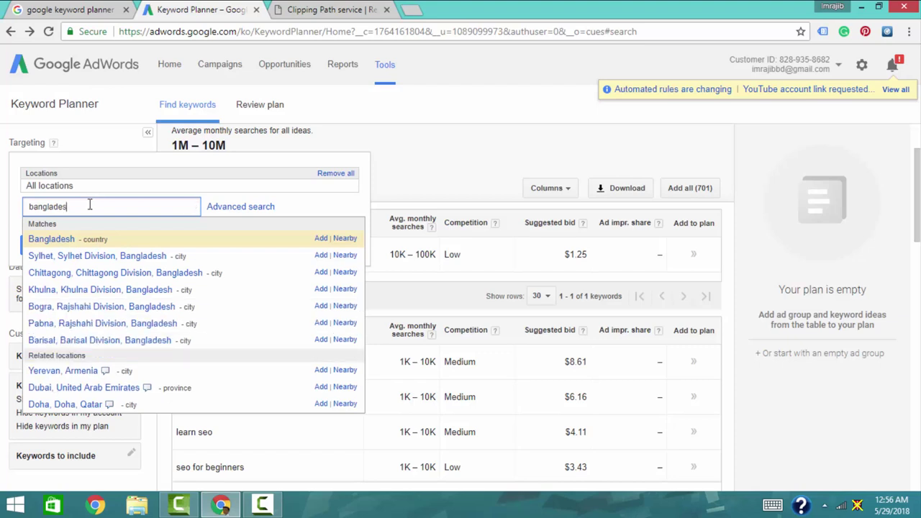
click(52, 240)
click(51, 252)
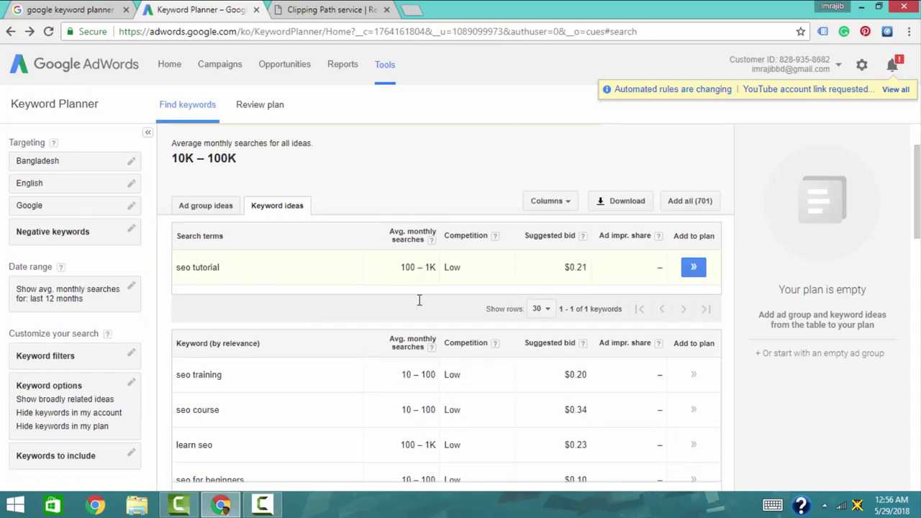
- Review the average monthly searches for seo tutorial and its related keyword ideas in Bangladesh
drag(440, 272, 398, 269)
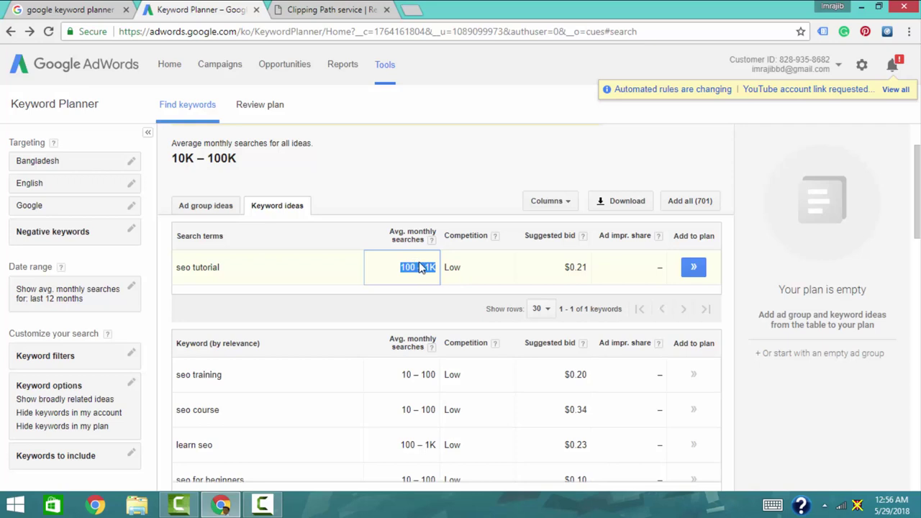
scroll(420, 267, down, 5)
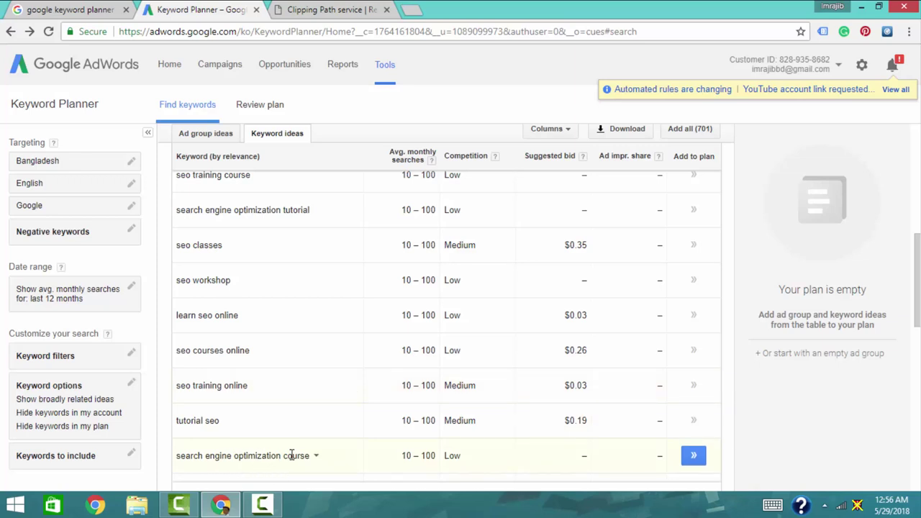
scroll(293, 452, down, 10)
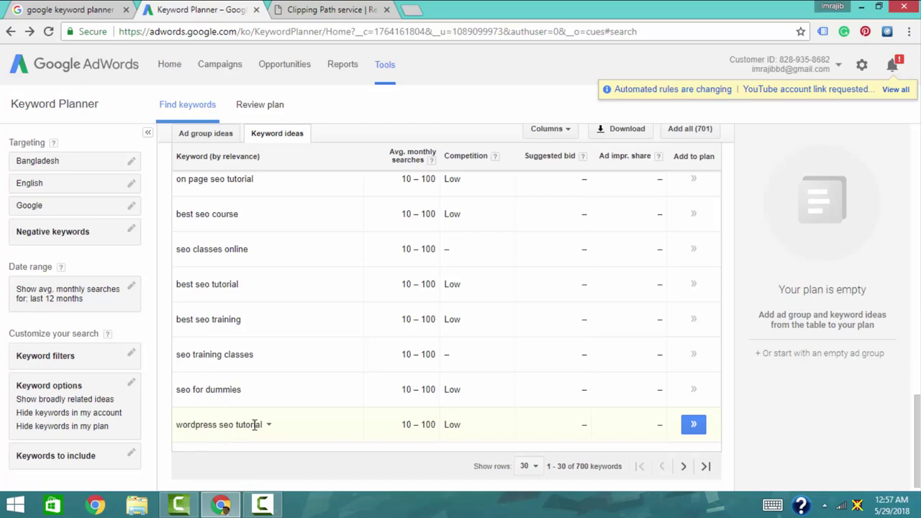
scroll(403, 426, up, 10)
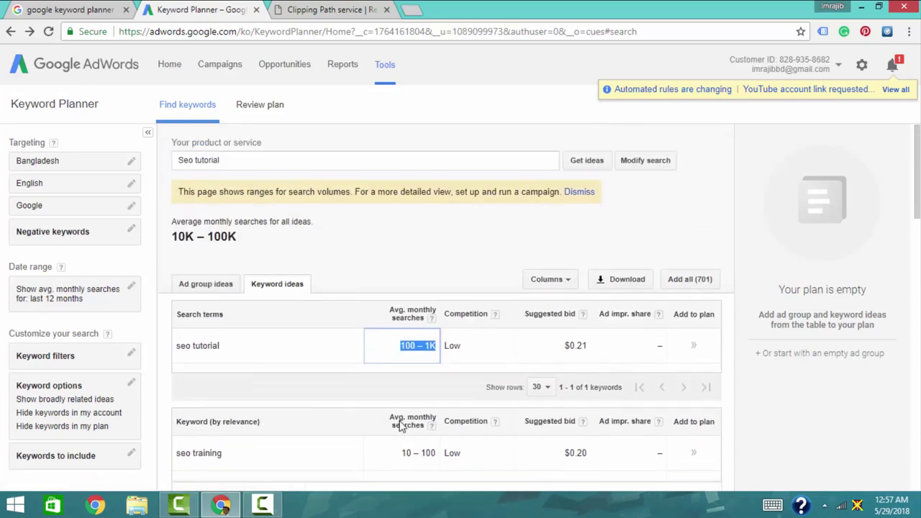
scroll(434, 379, down, 10)
scroll(435, 374, up, 10)
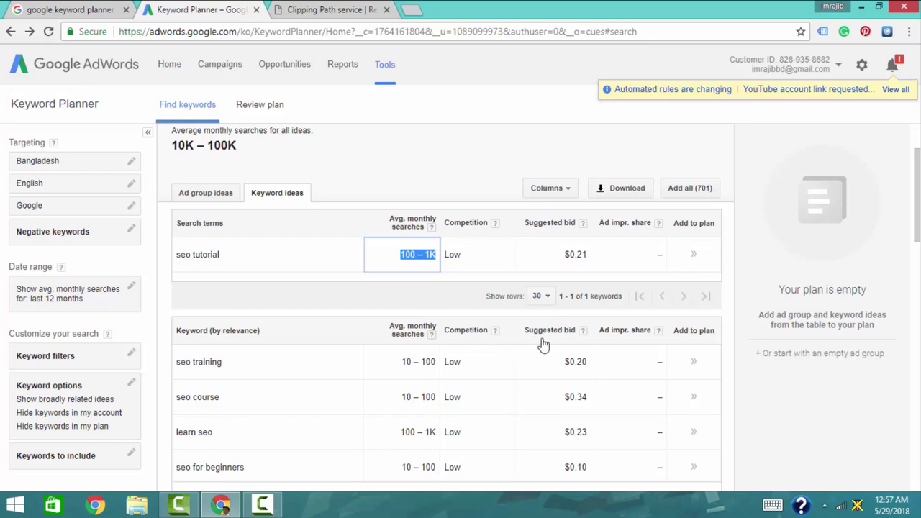
- Add seo training, learn seo, seo training course, seo classes, wordpress seo tutorial and best seo course online to the plan
click(695, 362)
click(694, 397)
click(695, 432)
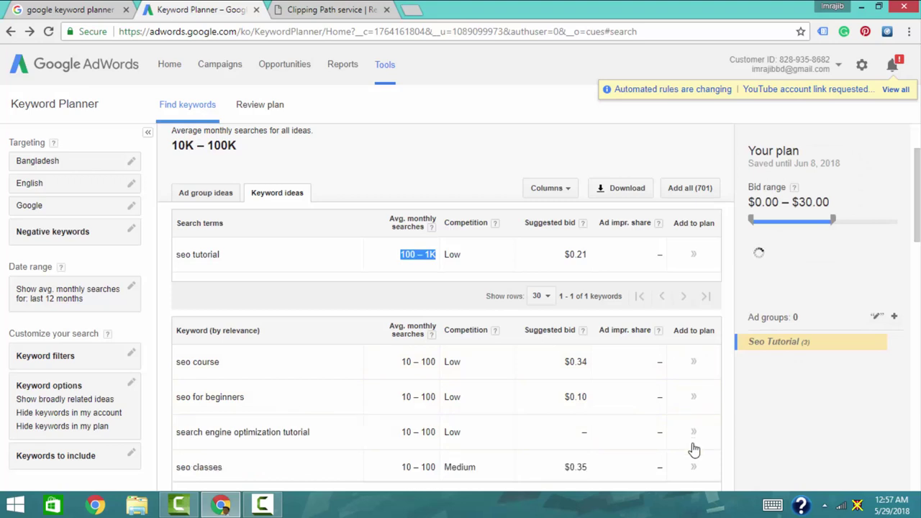
click(695, 467)
scroll(687, 443, down, 8)
click(692, 426)
click(694, 286)
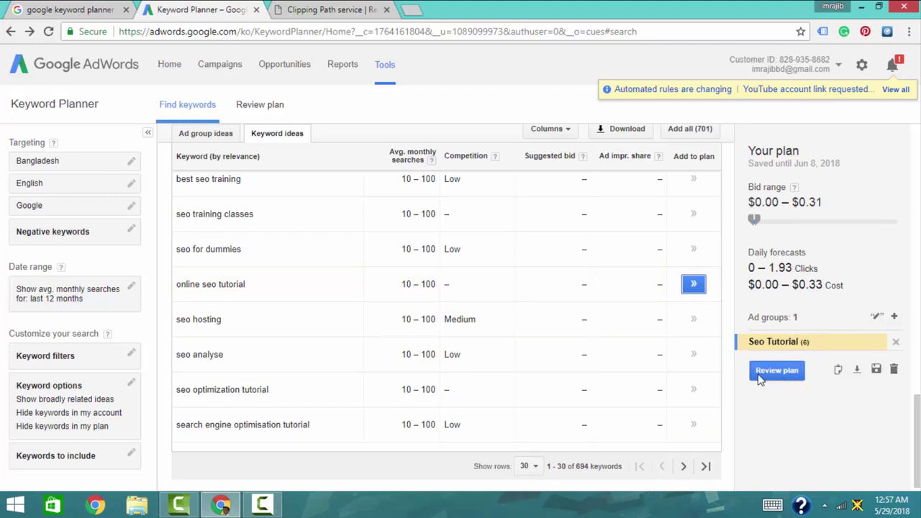
- Show the plan's keywords as copyable text, close that list and delete the whole plan
click(839, 372)
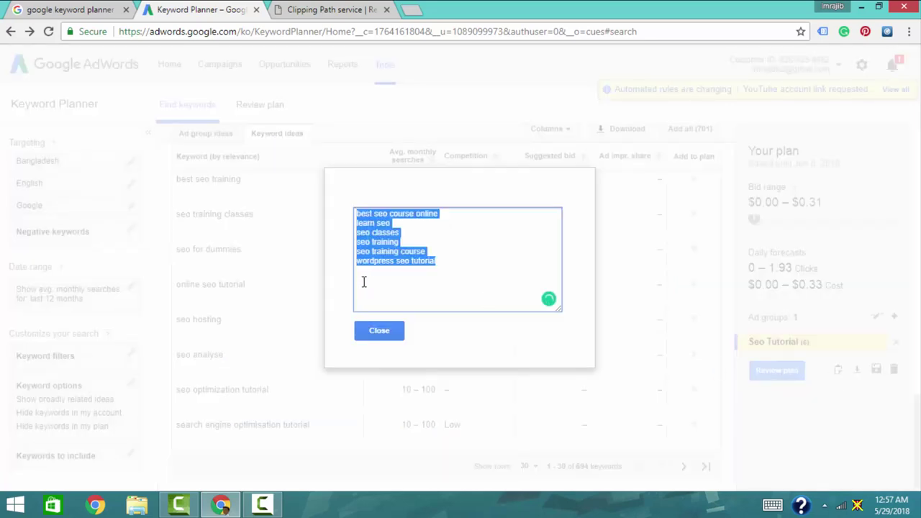
click(380, 331)
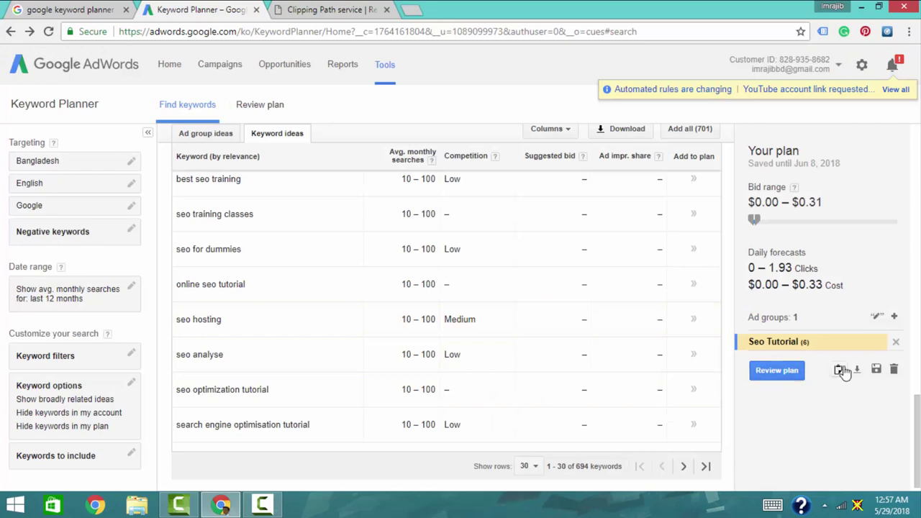
click(894, 370)
click(392, 282)
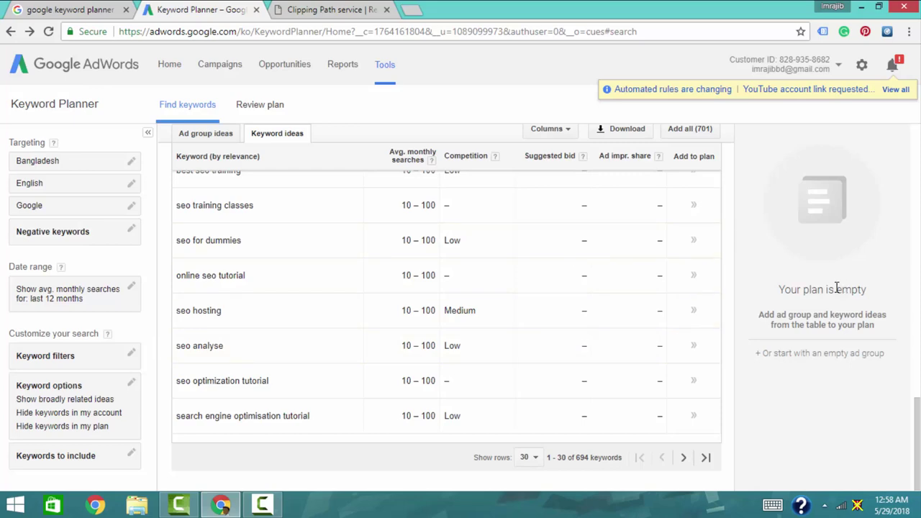
- Copy "online" from the learn seo online idea, save it as a negative keyword and check the updated keyword ideas
scroll(502, 336, up, 15)
scroll(372, 250, down, 5)
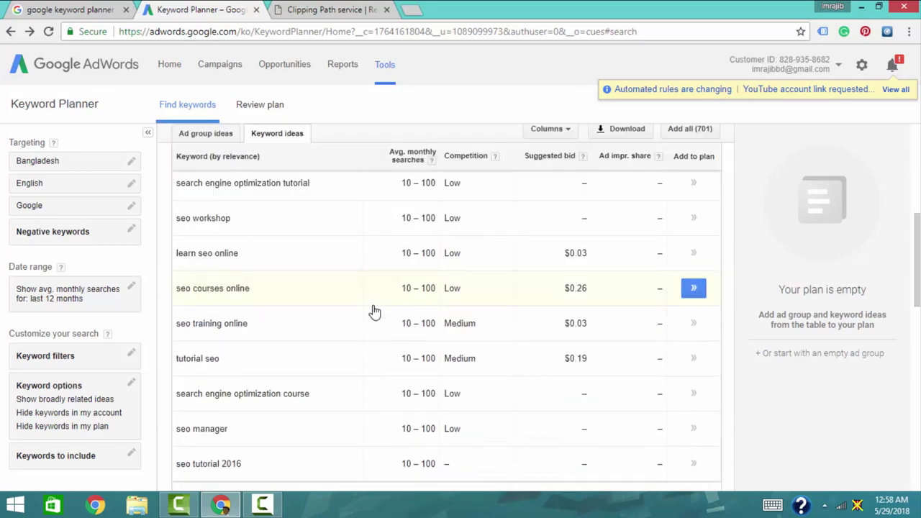
double_click(226, 255)
right_click(235, 258)
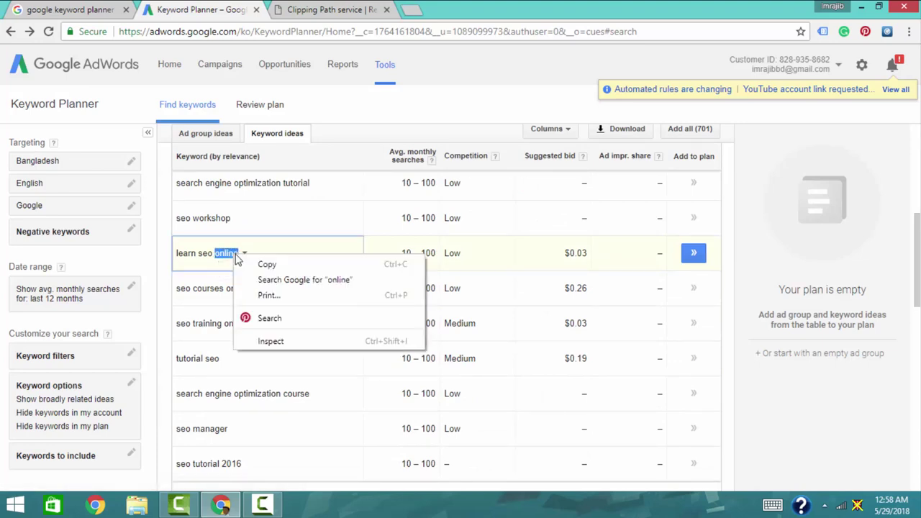
click(259, 264)
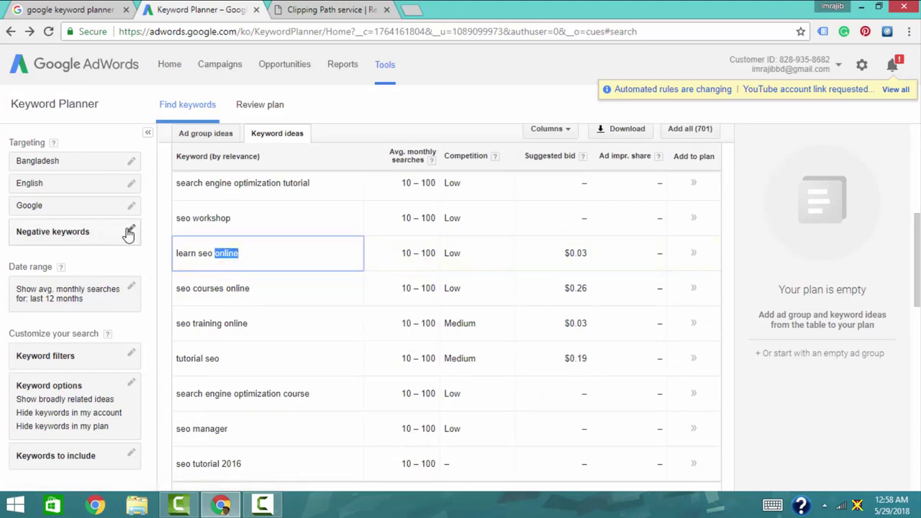
click(125, 234)
right_click(71, 250)
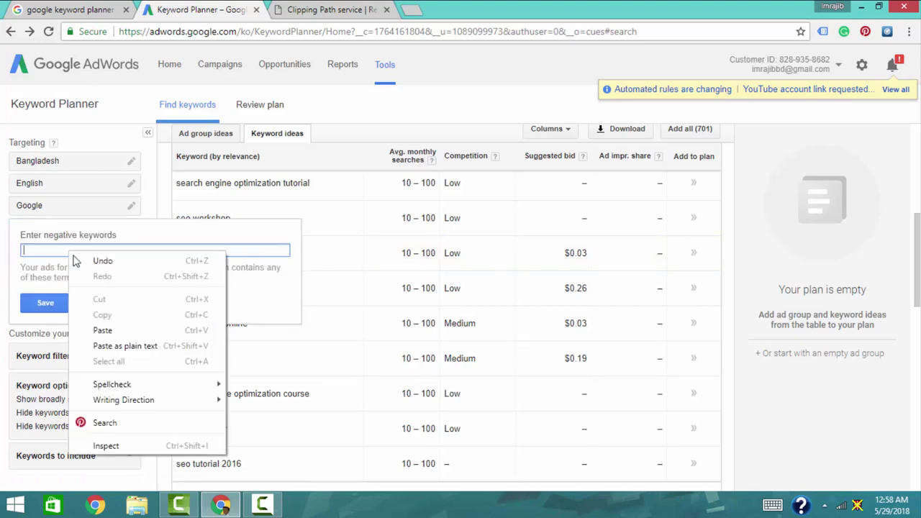
click(101, 329)
click(58, 303)
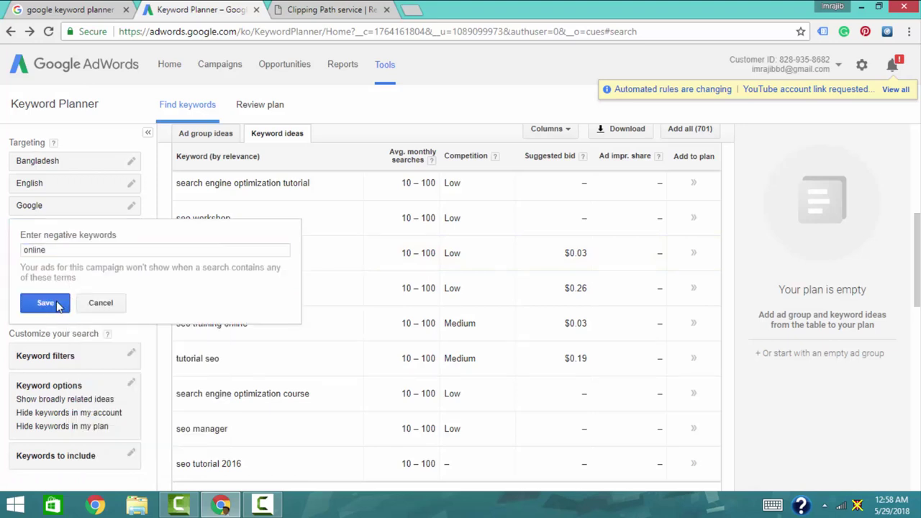
scroll(321, 404, down, 5)
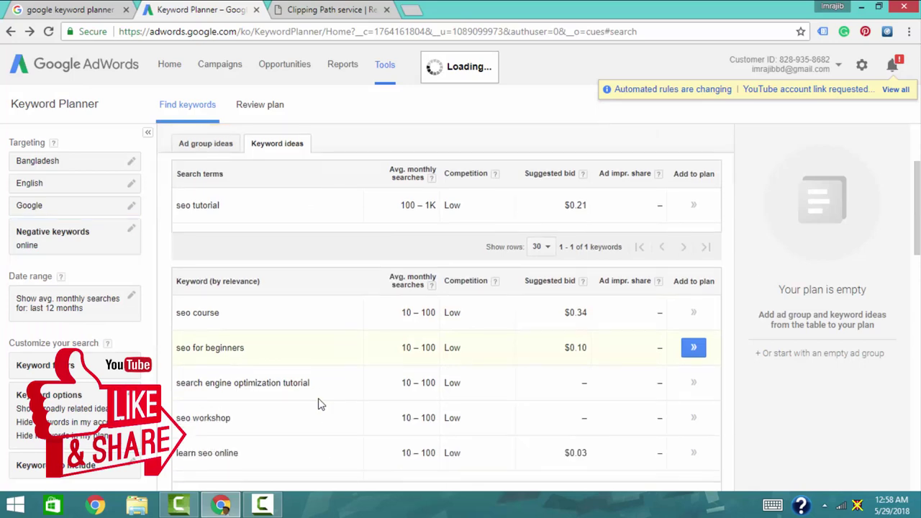
scroll(263, 245, up, 5)
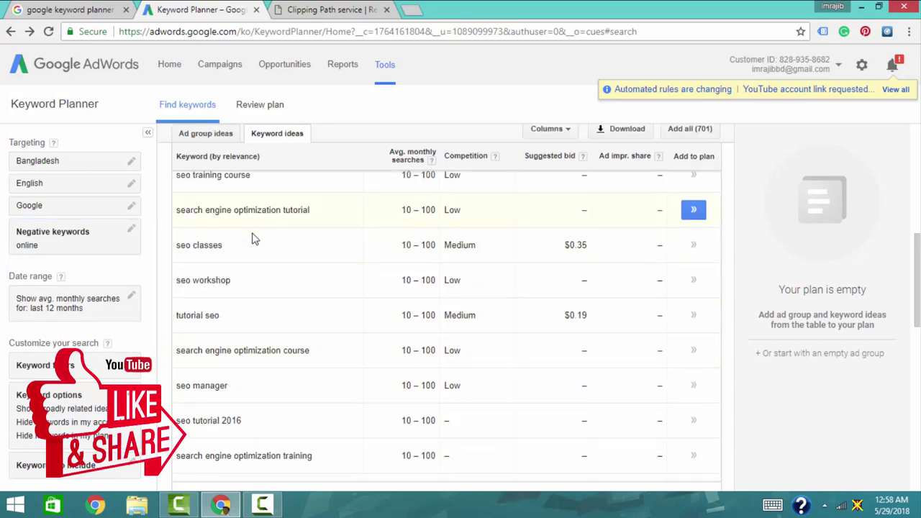
- Look through the keyword ideas with "online" excluded, and open and cancel the negative keywords editor
scroll(253, 373, down, 5)
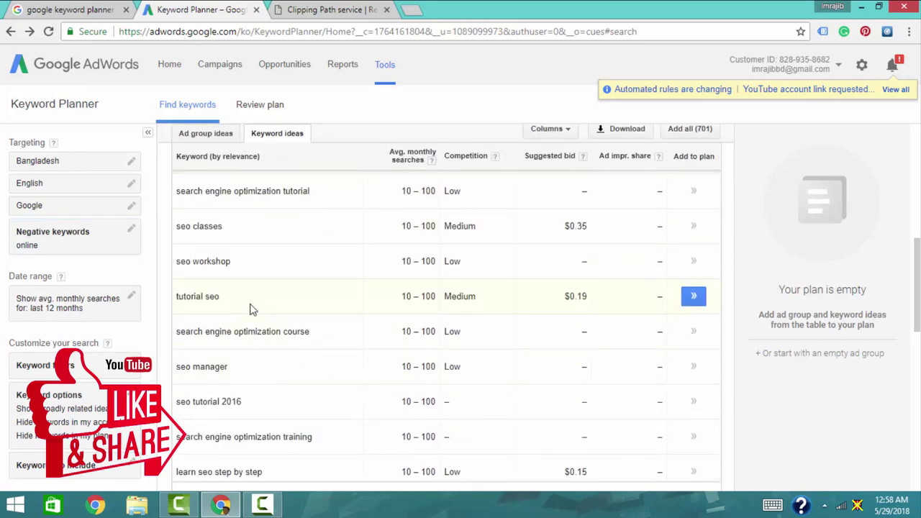
scroll(252, 310, down, 7)
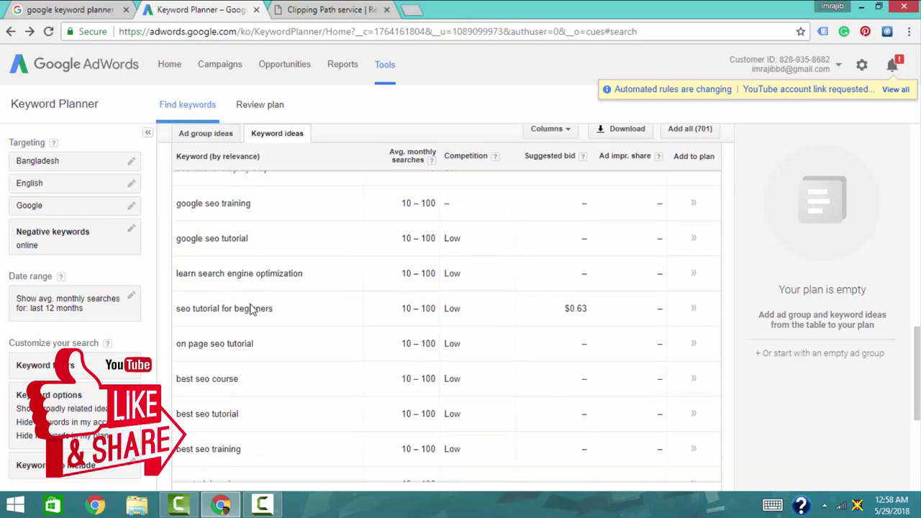
scroll(252, 309, up, 5)
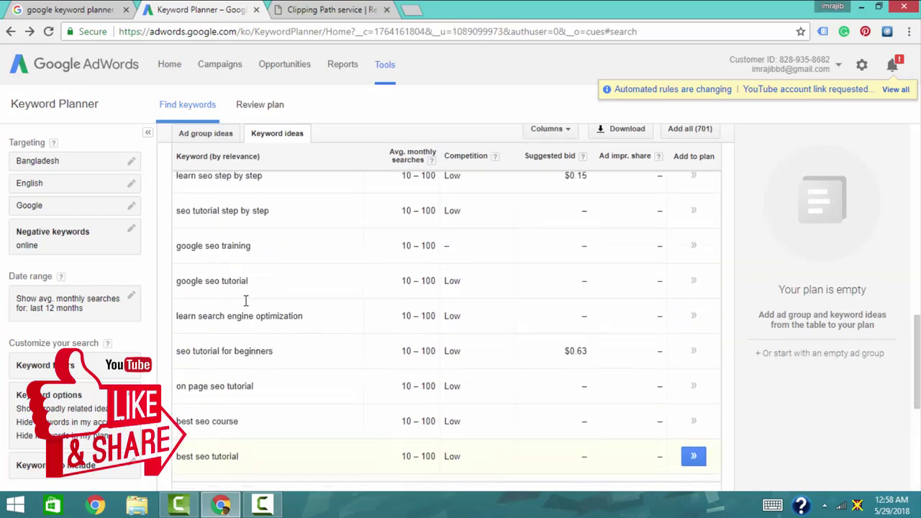
click(131, 229)
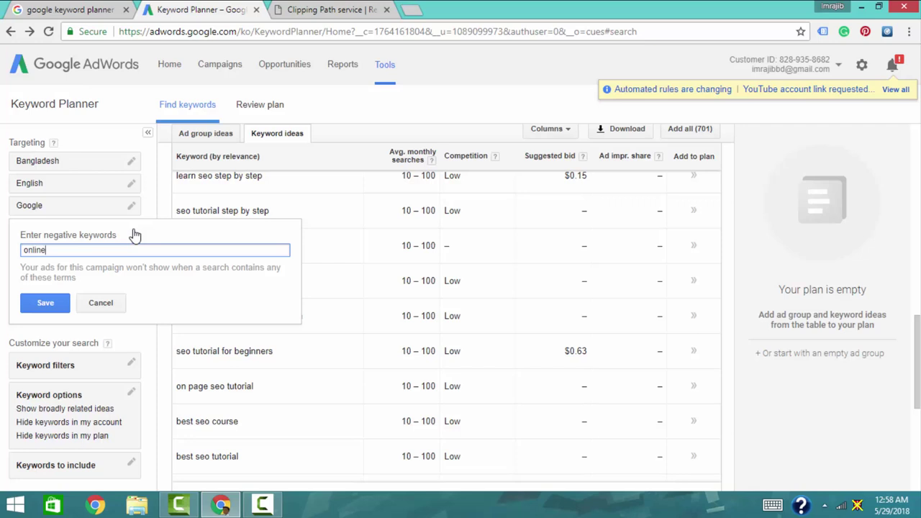
click(99, 301)
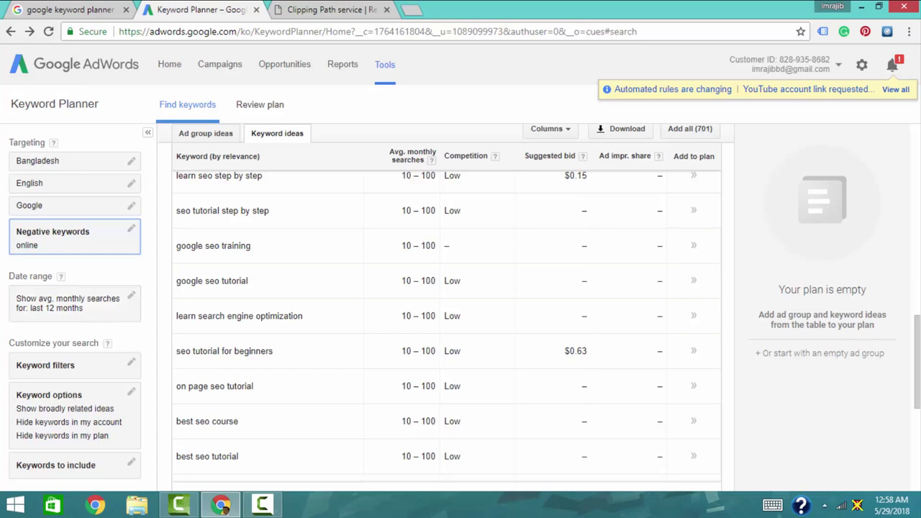
drag(918, 341, 918, 385)
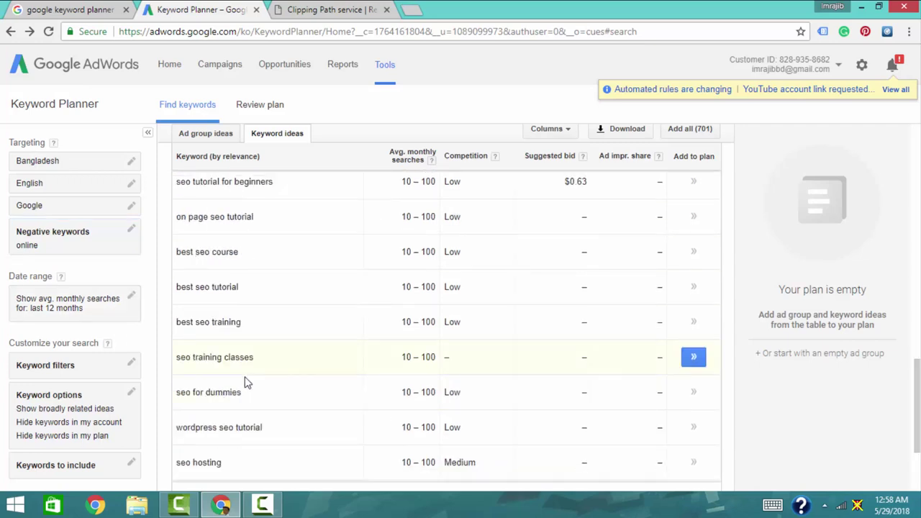
- Filter the keyword ideas to High competition and examine the competition levels in the filtered list
click(133, 364)
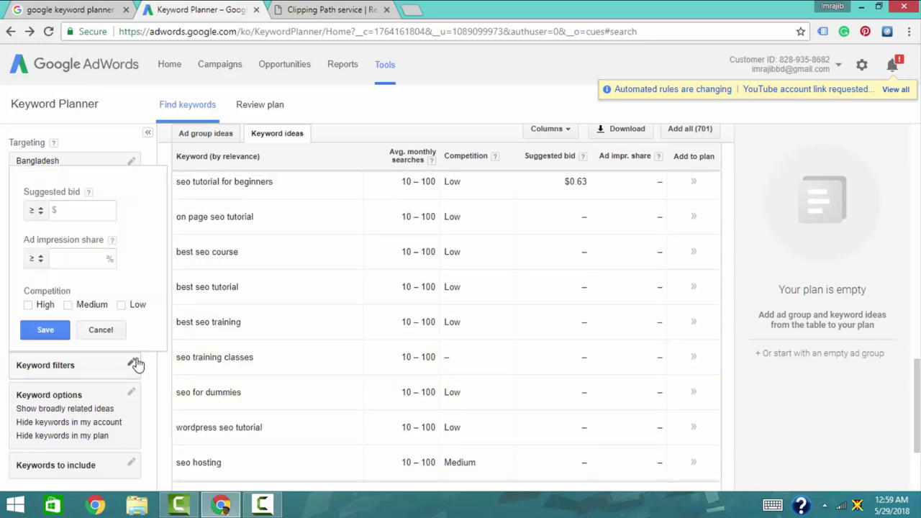
click(93, 331)
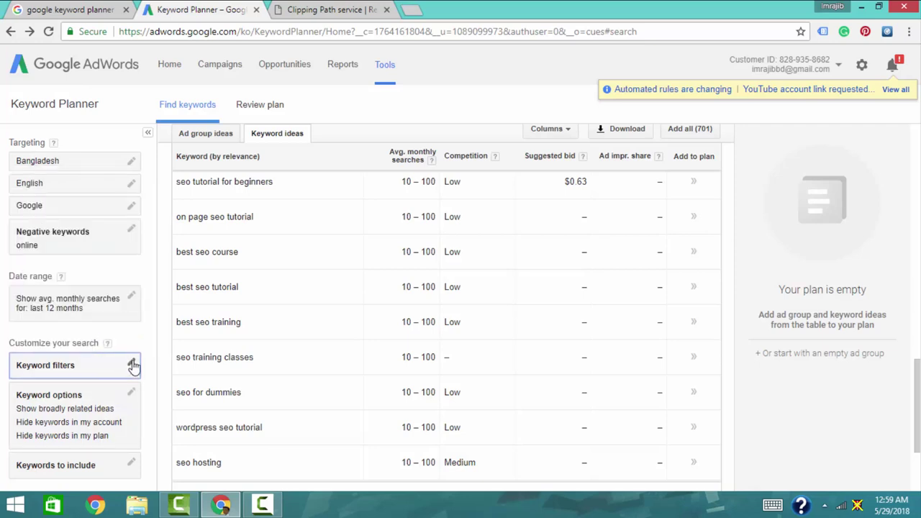
click(129, 363)
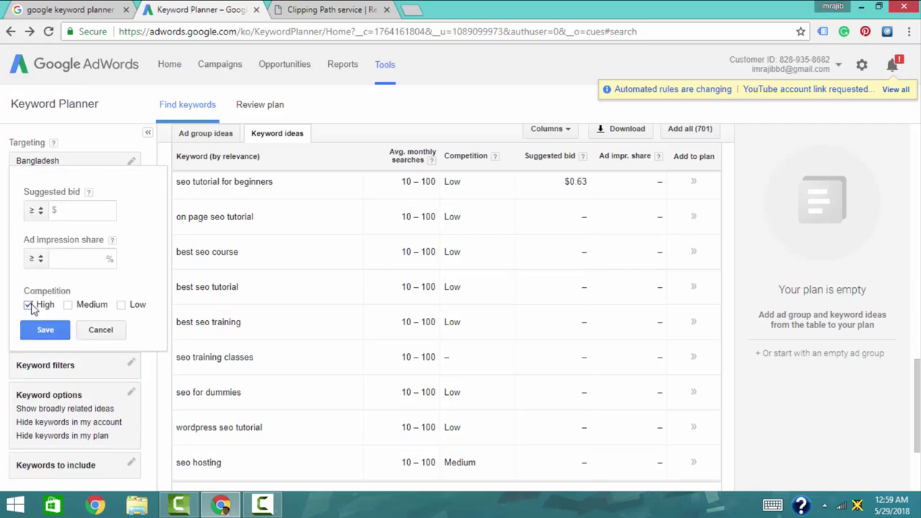
click(56, 331)
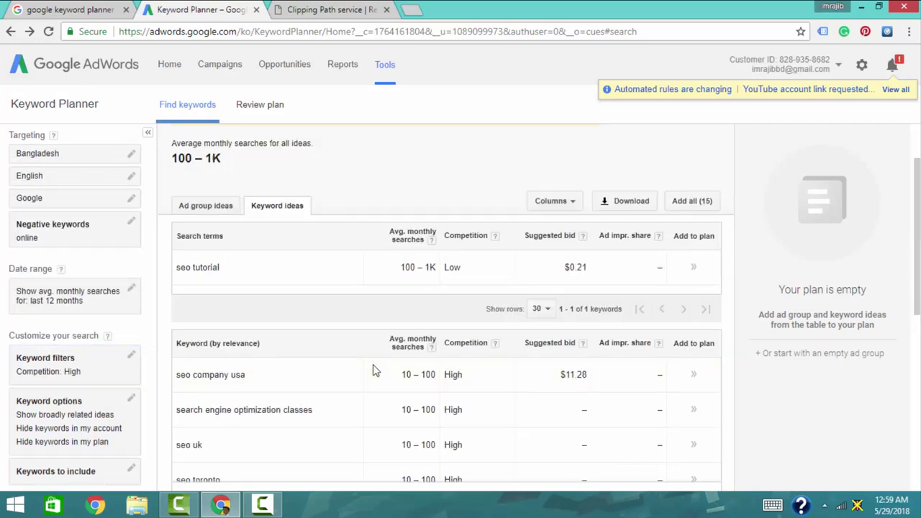
scroll(373, 371, down, 5)
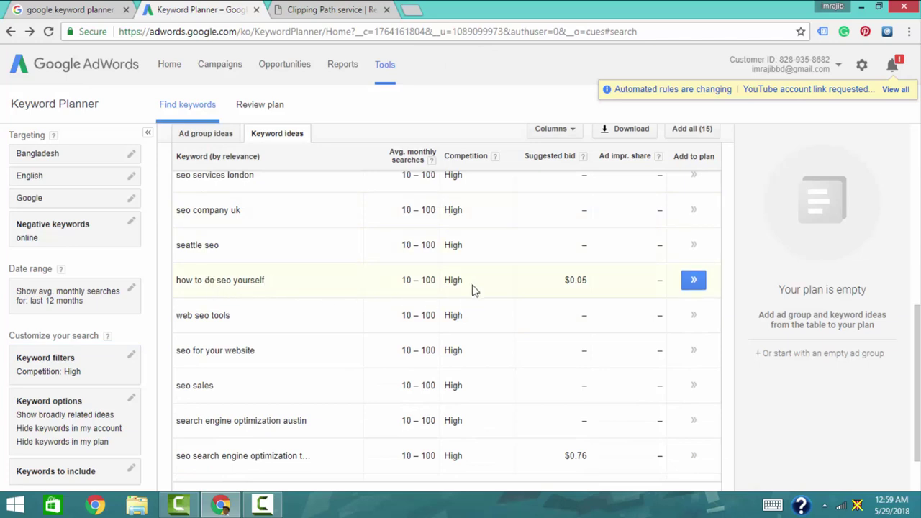
drag(462, 280, 456, 339)
scroll(350, 293, up, 5)
scroll(387, 329, down, 7)
scroll(411, 329, up, 7)
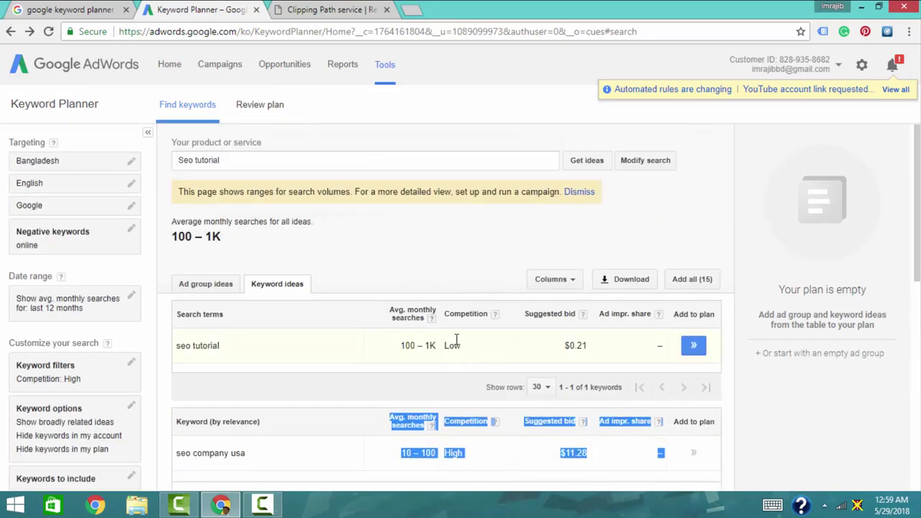
drag(245, 161, 153, 162)
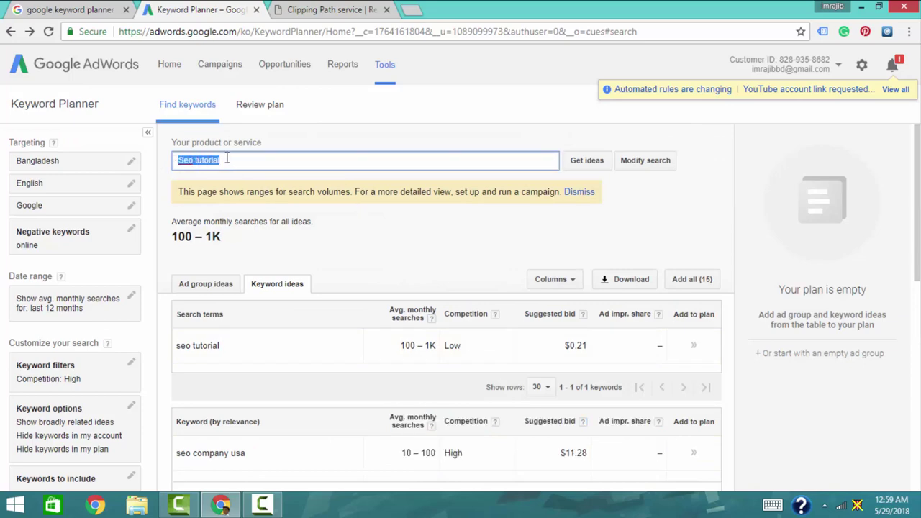
- Remove the High competition keyword filter and look through the unfiltered keyword ideas
scroll(123, 319, down, 5)
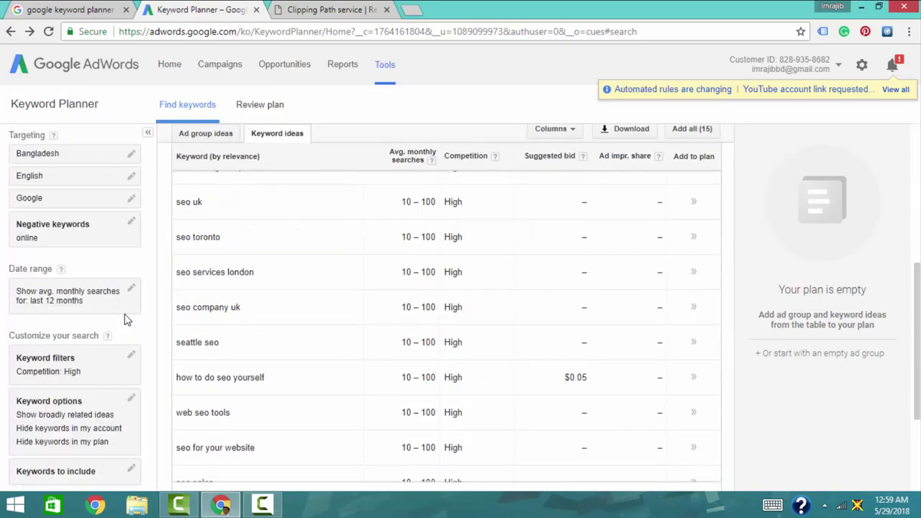
click(131, 355)
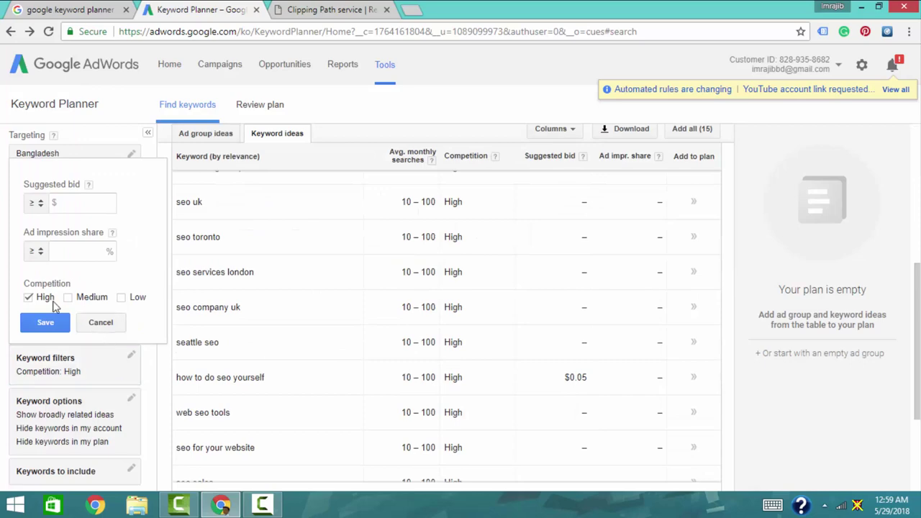
click(52, 324)
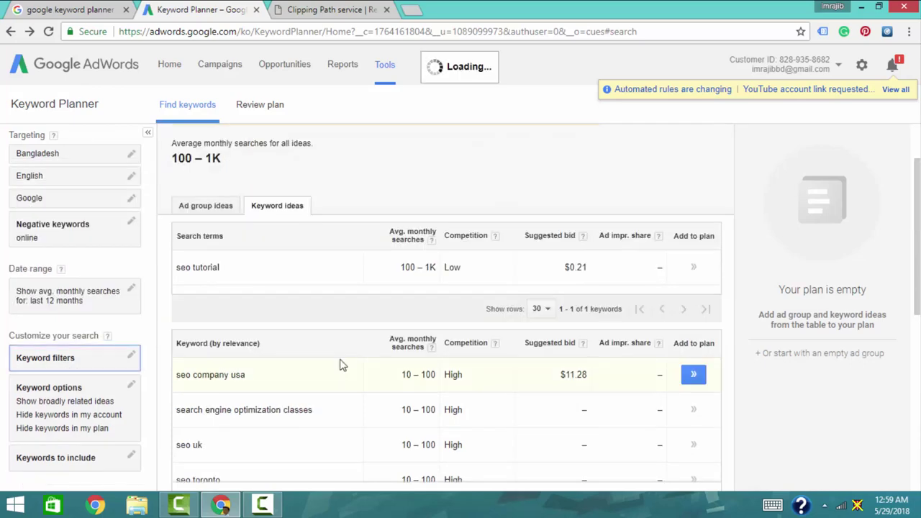
scroll(342, 365, down, 5)
scroll(342, 366, down, 2)
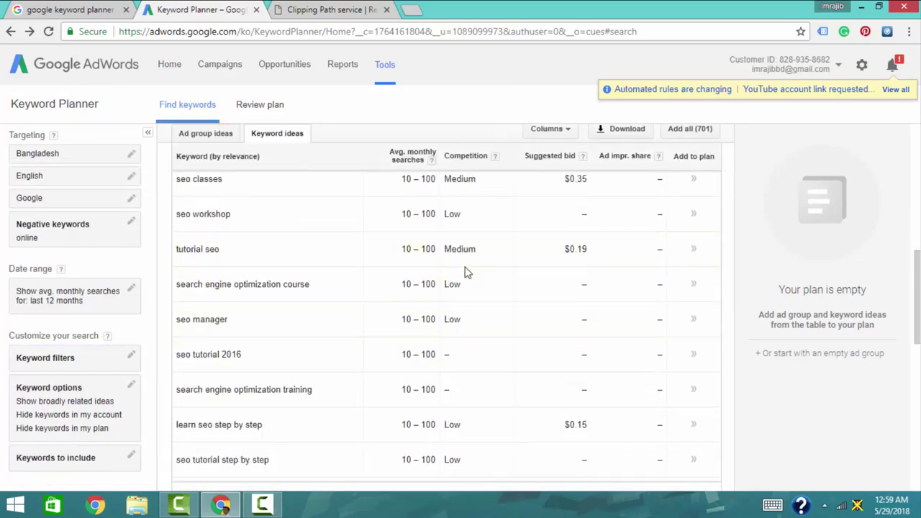
scroll(465, 272, down, 10)
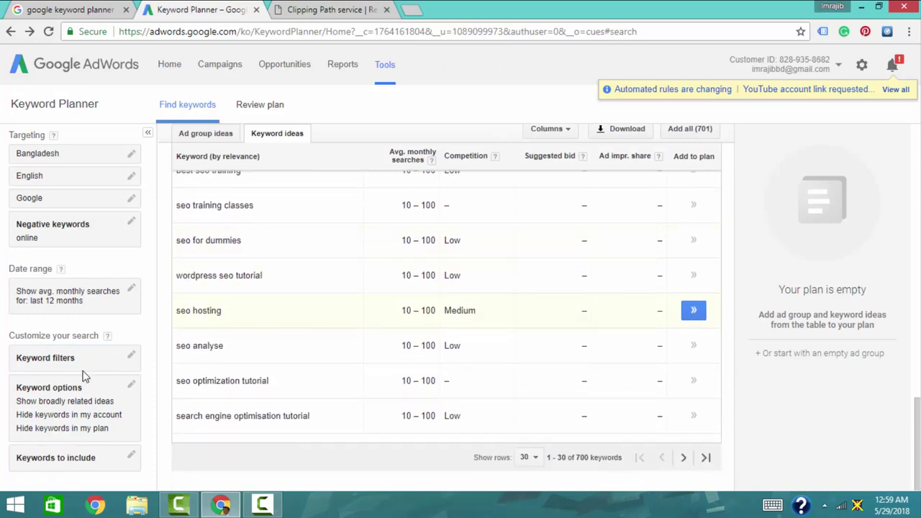
- View the keyword options and the setting for terms that keywords must include, closing each one
click(131, 388)
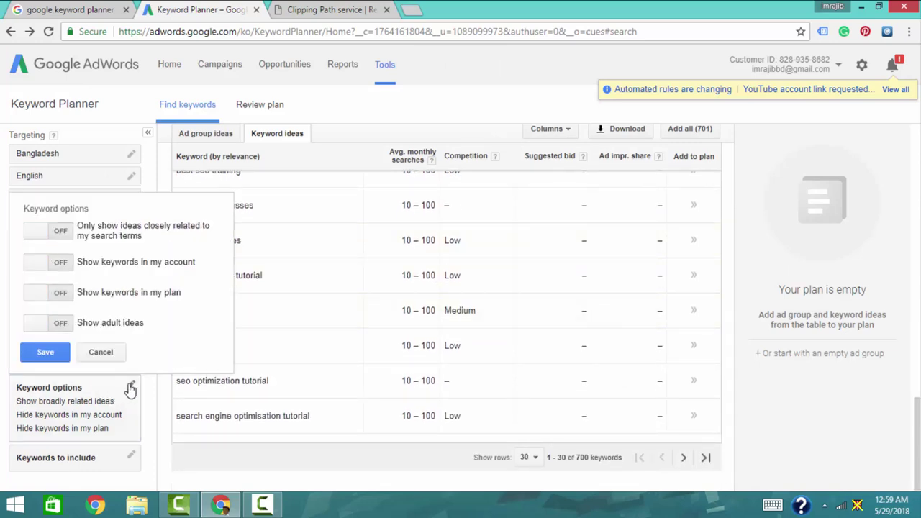
click(130, 388)
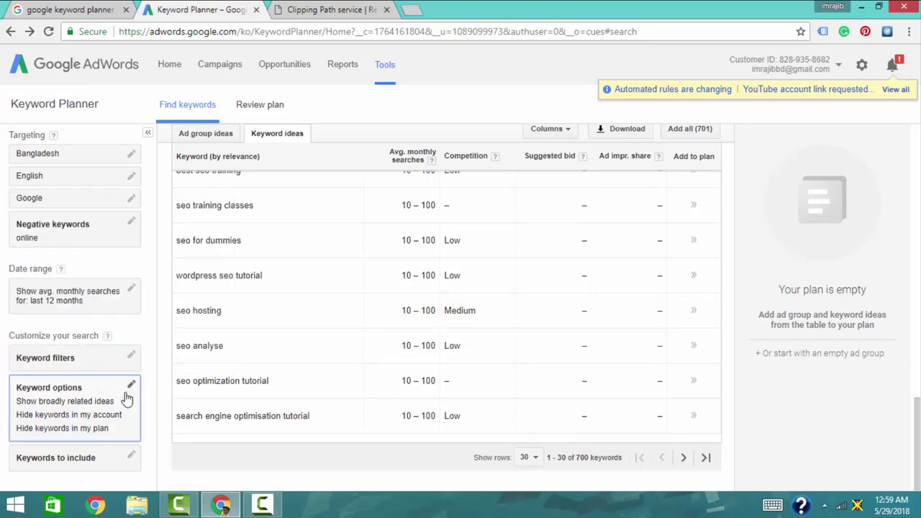
click(133, 456)
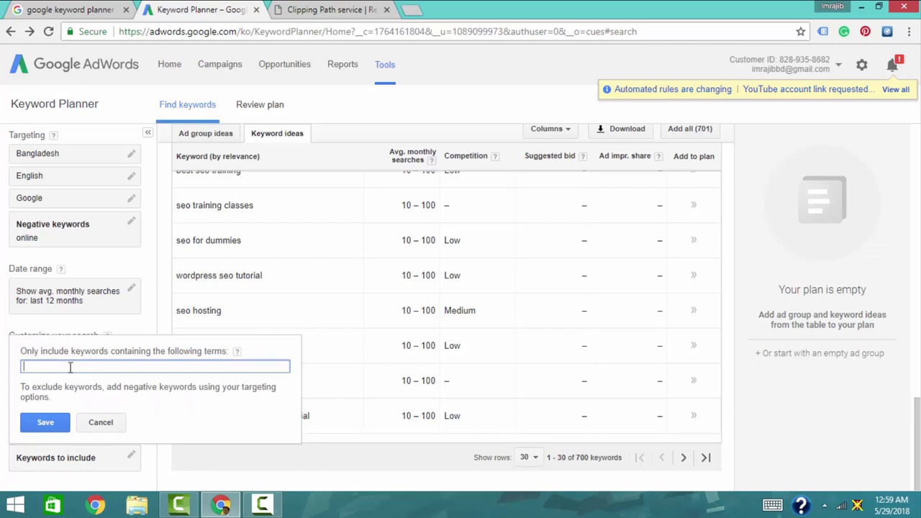
click(122, 325)
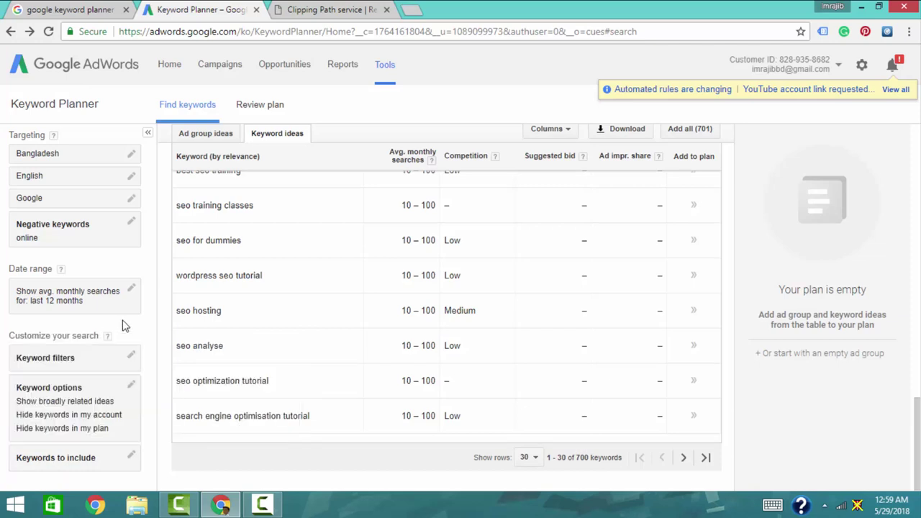
scroll(369, 245, up, 15)
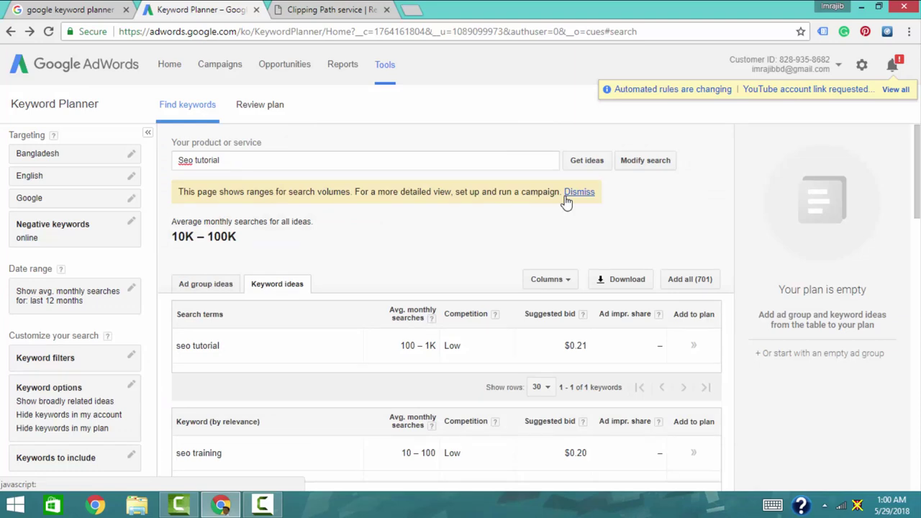